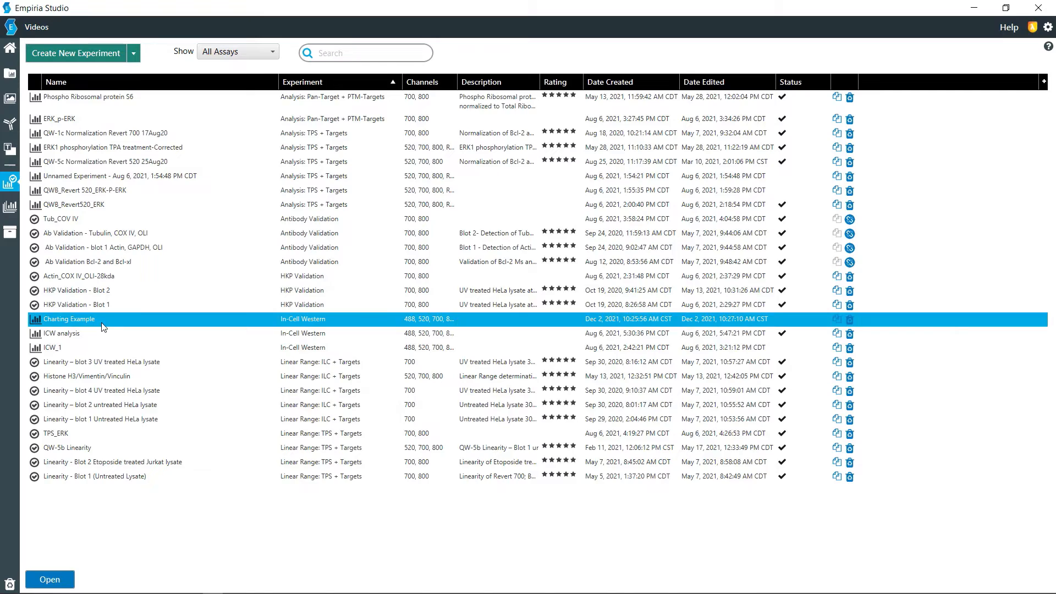
- Open the Charting Example experiment and go through its name, plate template and well quantification pages to the chart setup
double_click(104, 327)
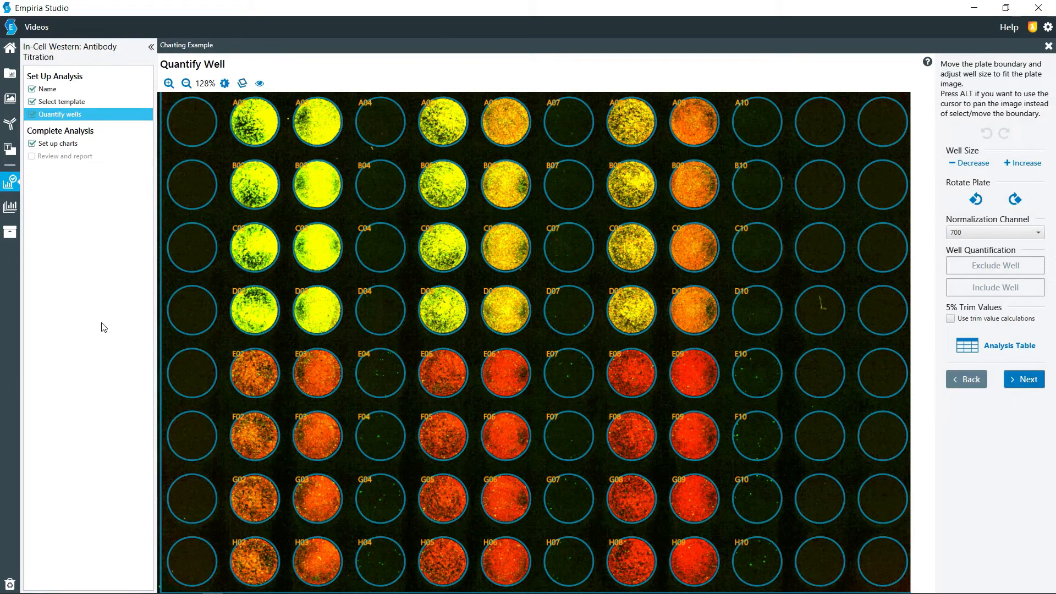
click(62, 99)
click(57, 90)
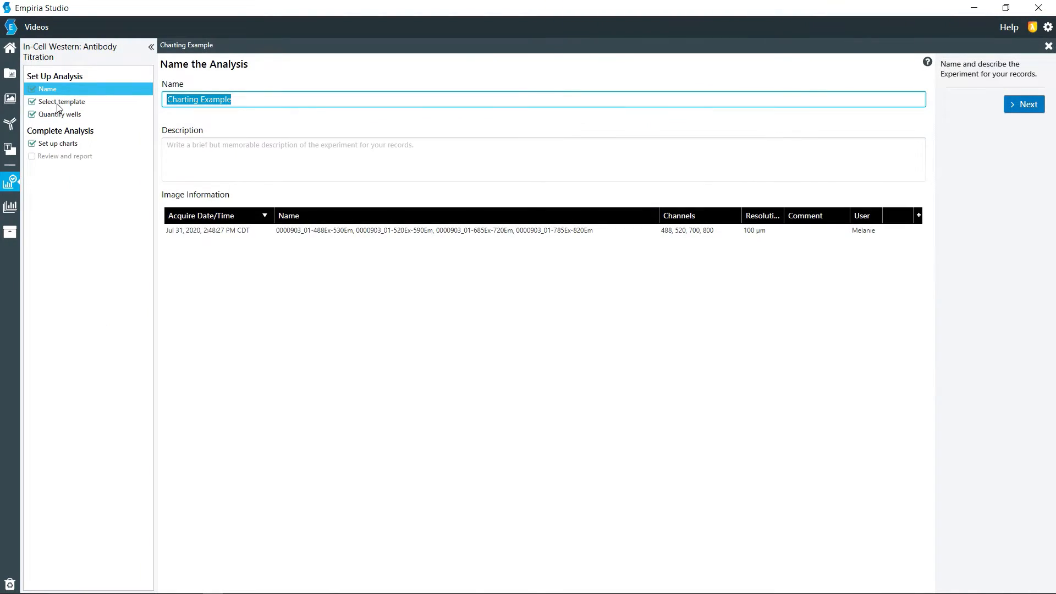
click(58, 104)
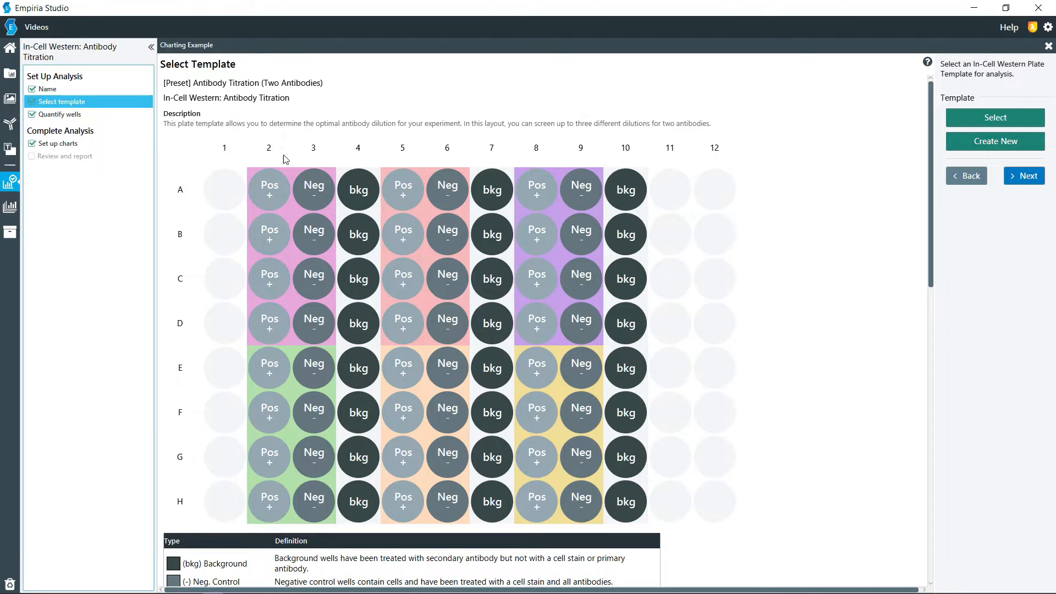
click(1033, 183)
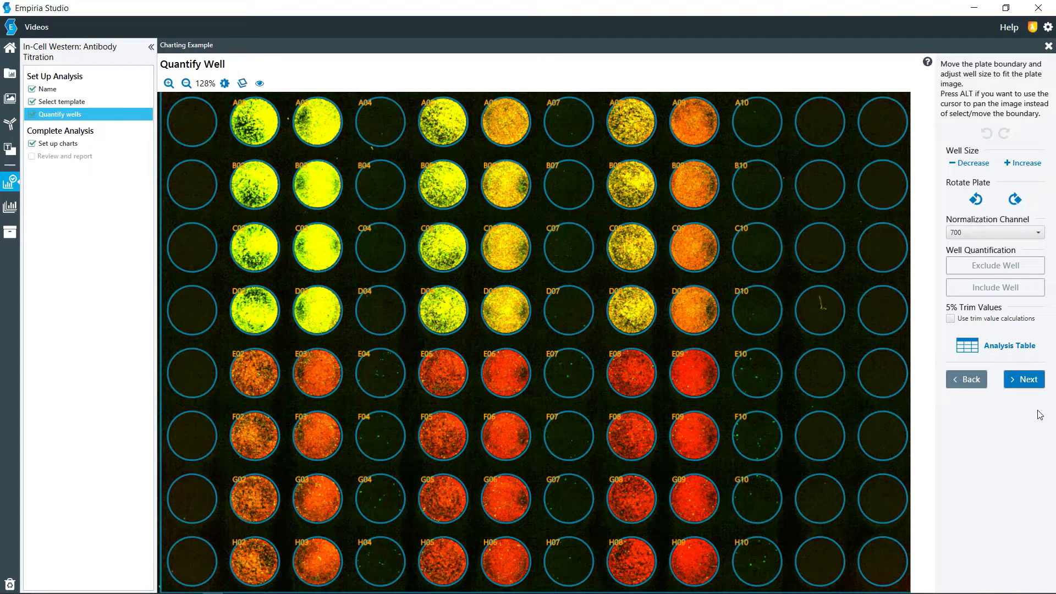
click(1032, 384)
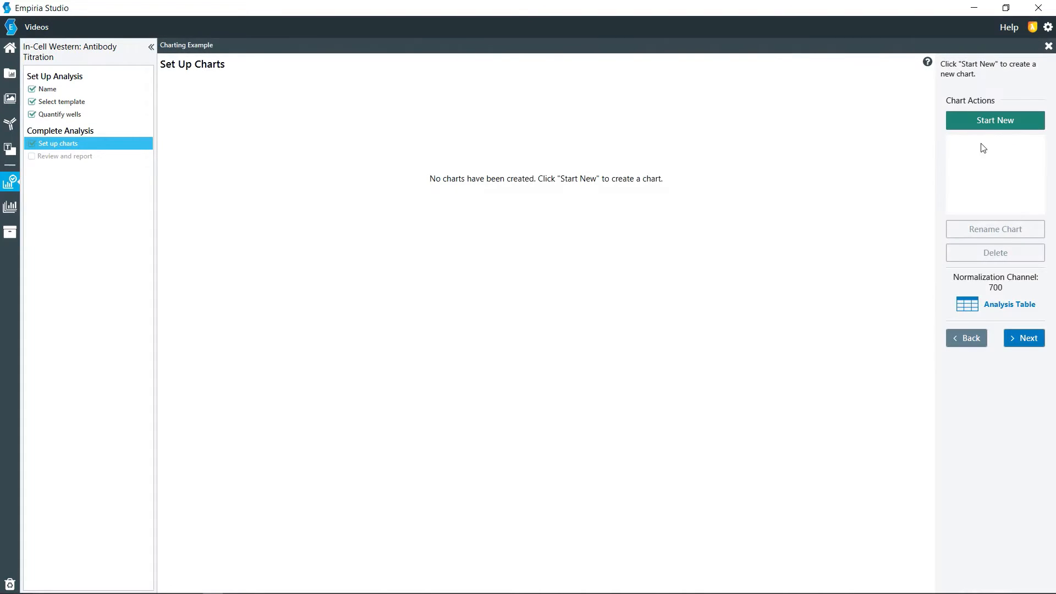
- Start a new chart of the Normalized type, named Normalized, for channel 800
click(995, 125)
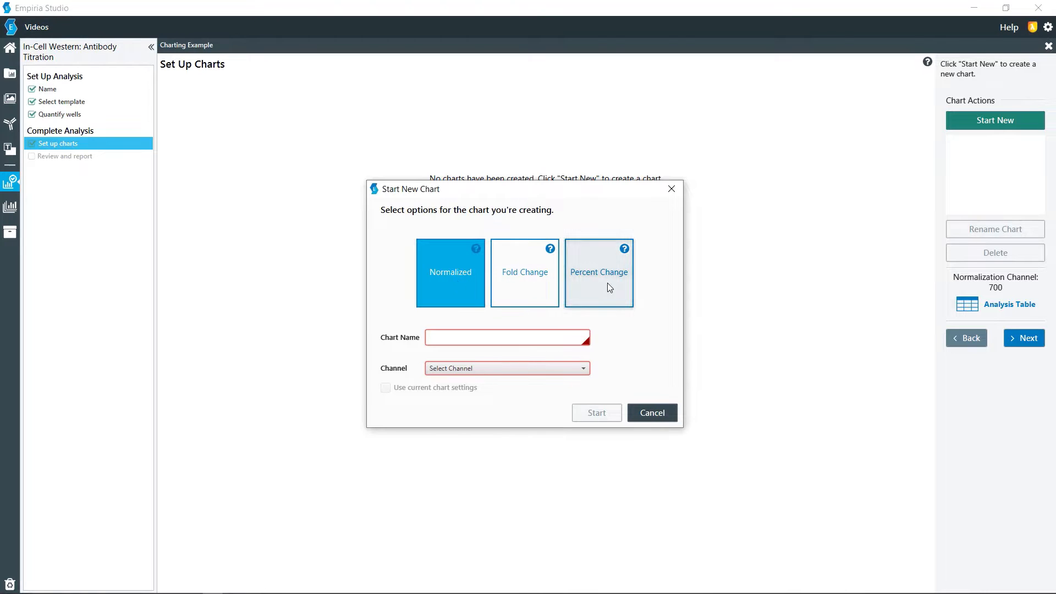
click(479, 338)
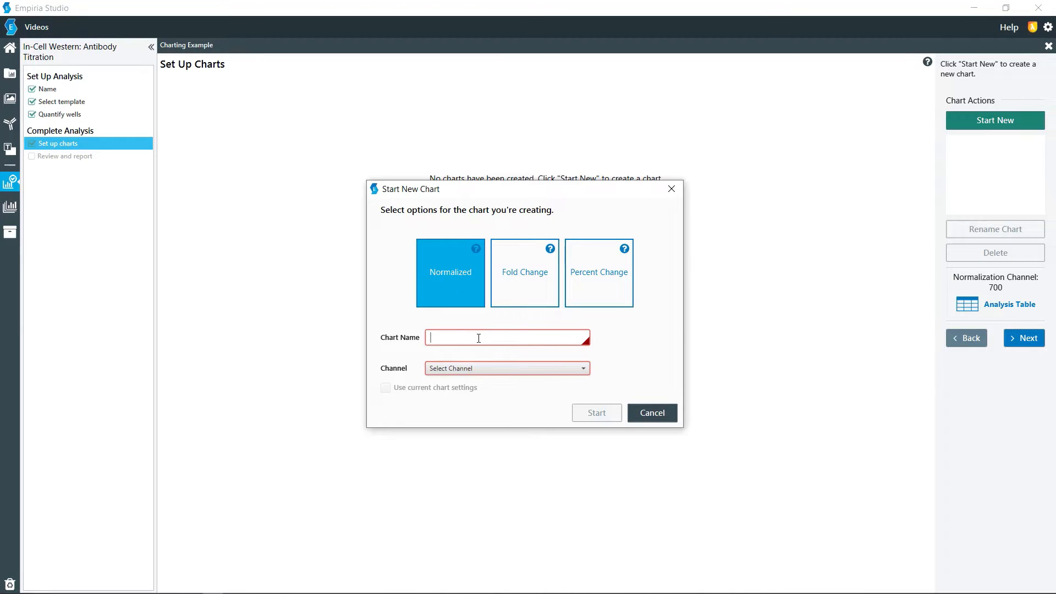
text(Normalized)
click(477, 369)
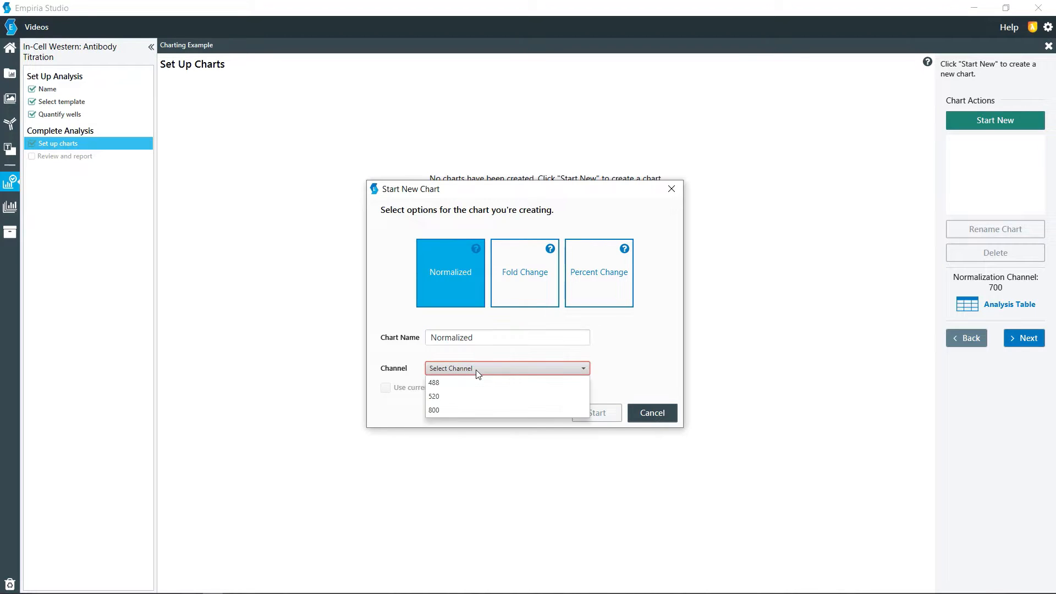
click(463, 410)
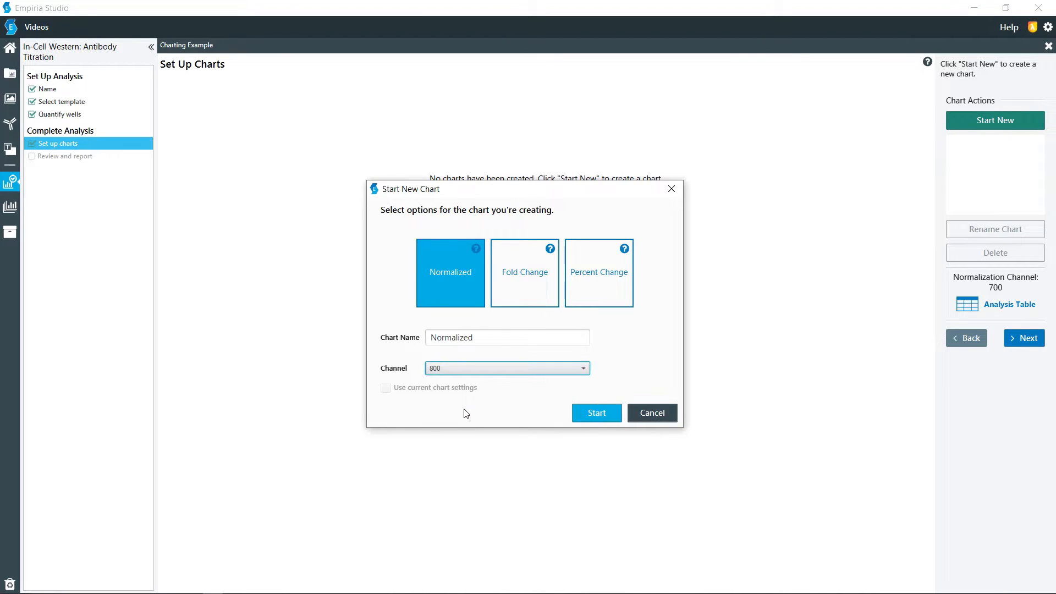
click(608, 414)
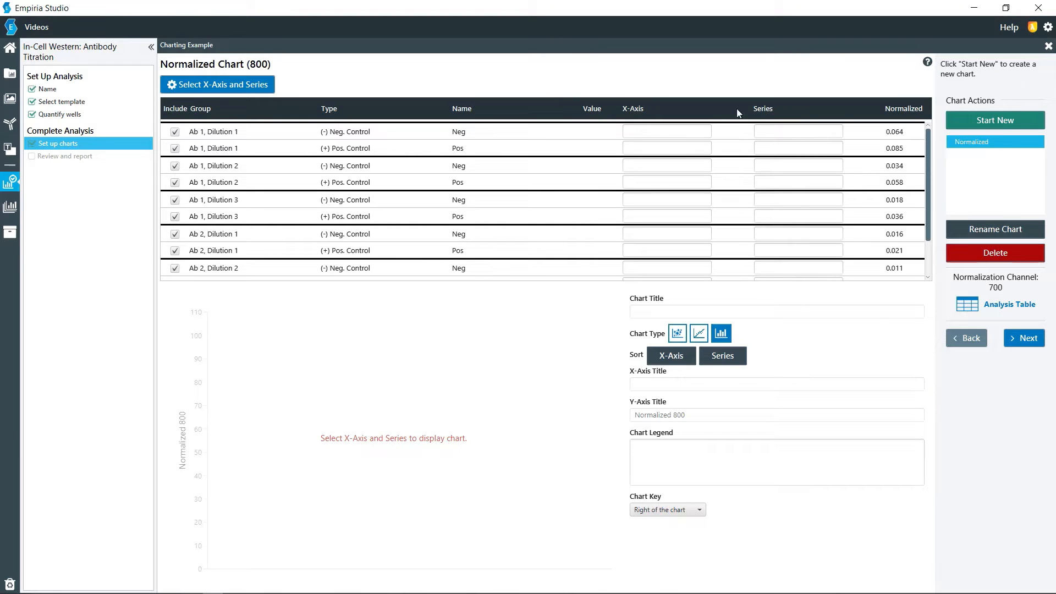
- Enter the X-axis label "Ab 1 1:250" for the negative and positive control rows of Ab 1, Dilution 1
click(657, 130)
text(Ab 1 1:250)
key(Tab)
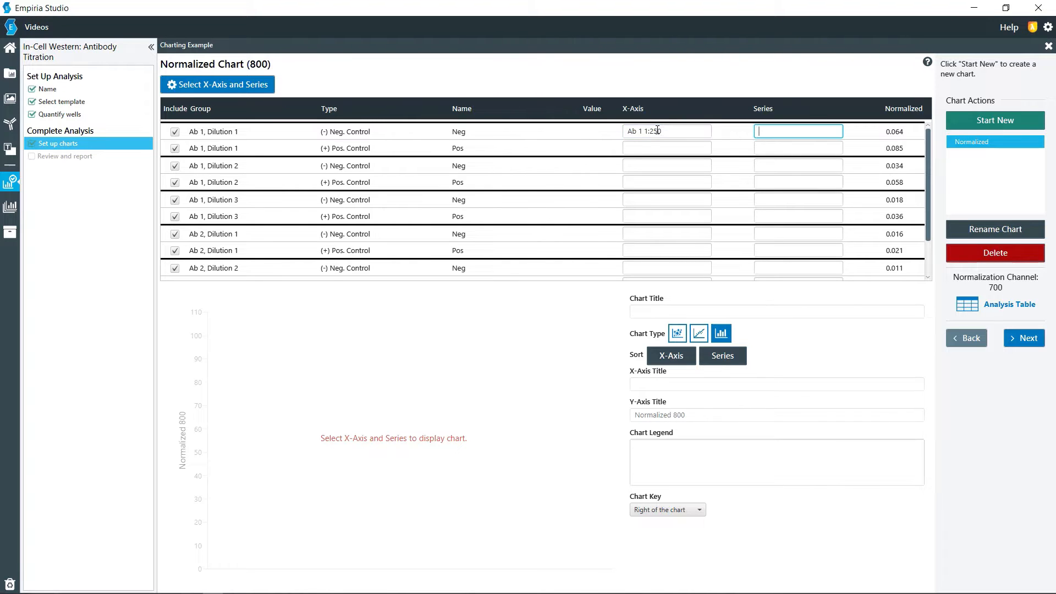
key(shift+Tab)
key(ctrl+c)
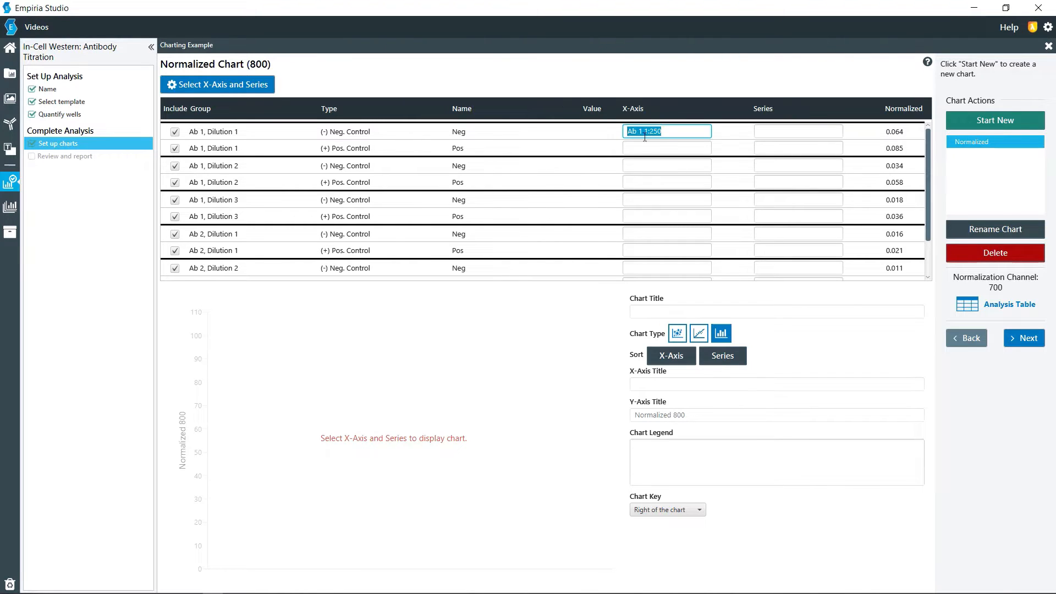
click(660, 148)
key(ctrl+v)
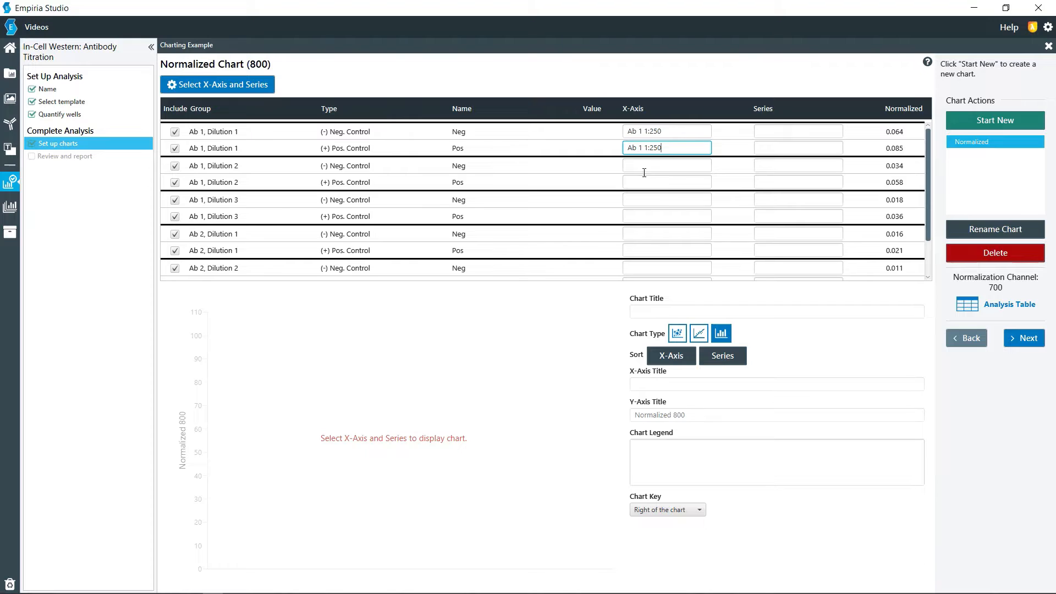
- Enter the X-axis label "Ab 1 1:500" for both control rows of Ab 1, Dilution 2
click(643, 167)
key(ctrl+v)
drag(649, 166, 621, 167)
text(500)
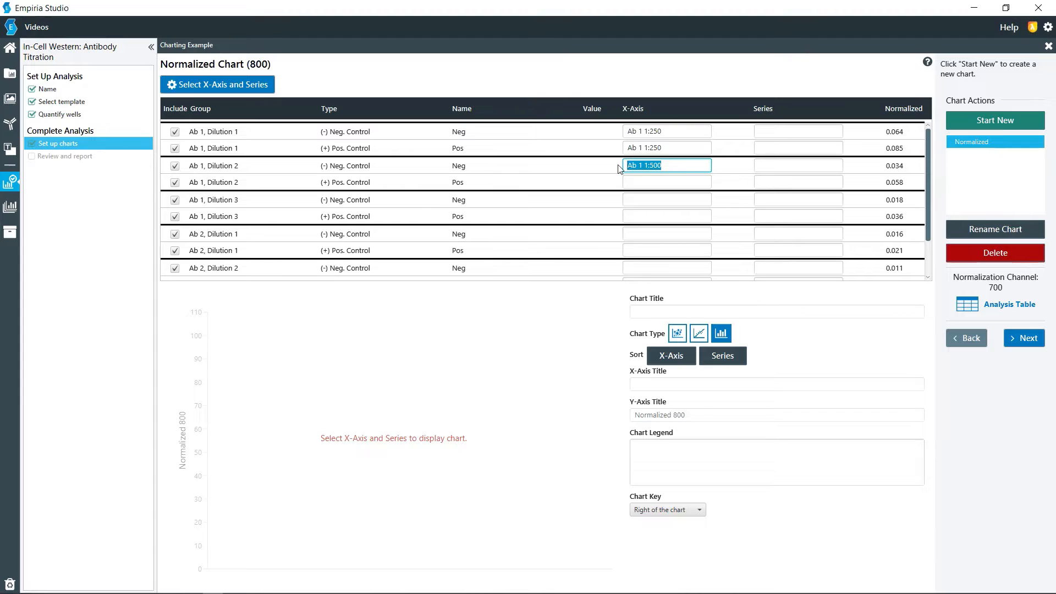
key(ctrl+c)
click(652, 178)
key(ctrl+v)
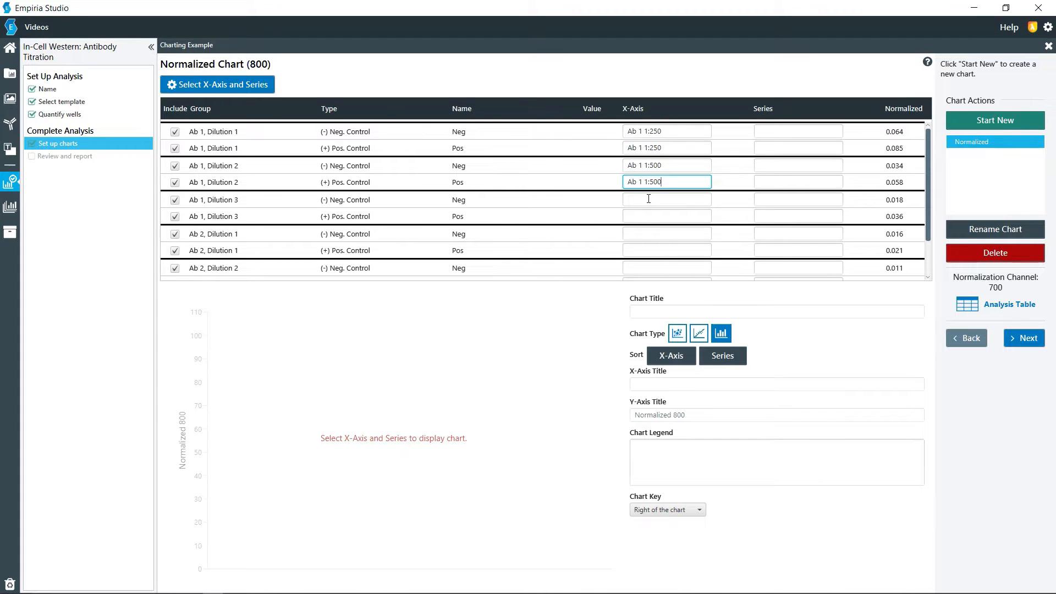
- Enter the X-axis label "Ab 1 1:1000" for both control rows of Ab 1, Dilution 3
click(649, 199)
key(ctrl+v)
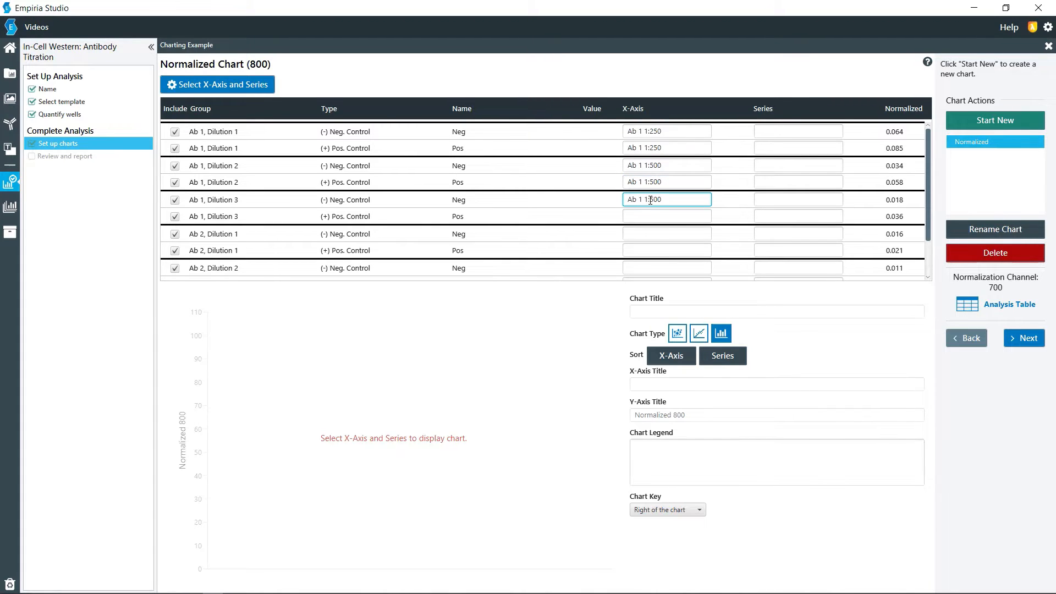
drag(650, 199, 663, 199)
text(1000)
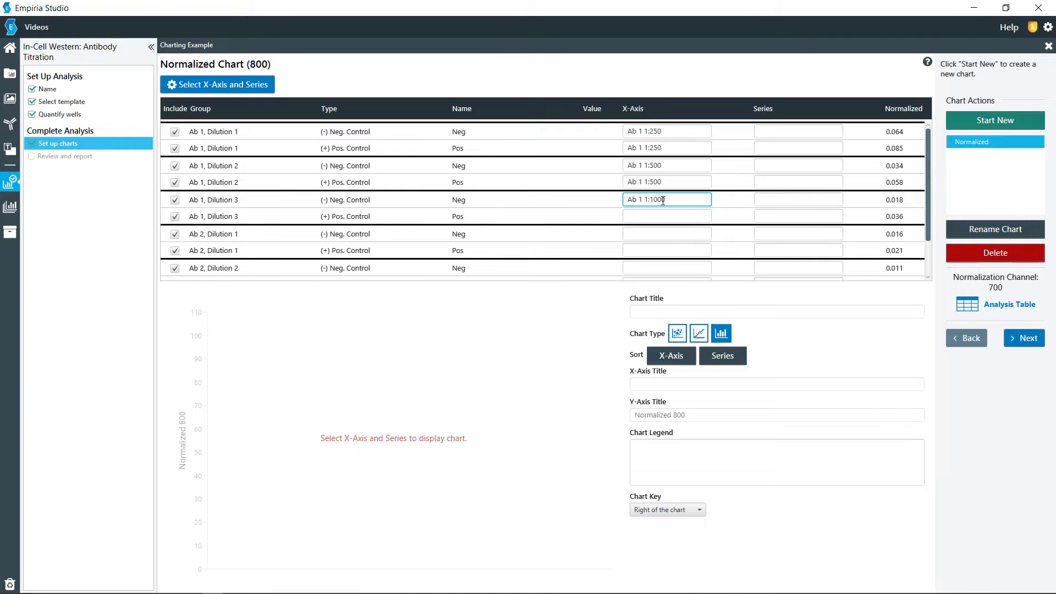
drag(663, 201, 619, 203)
key(ctrl+c)
click(642, 217)
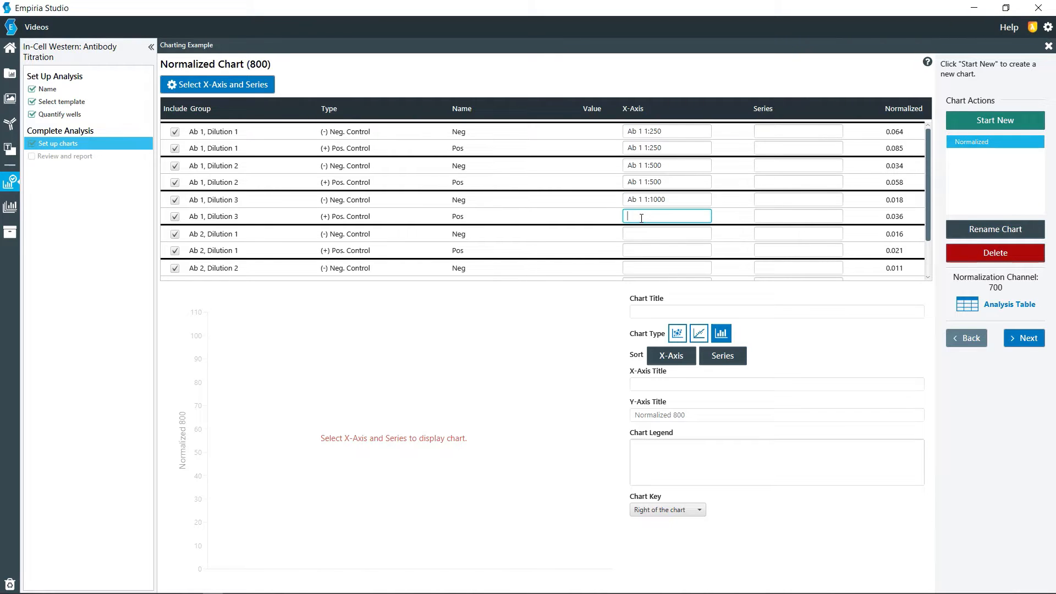
key(ctrl+v)
- Enter the X-axis label "Ab 2 1:250" for both control rows of Ab 2, Dilution 1
click(652, 235)
key(ctrl+v)
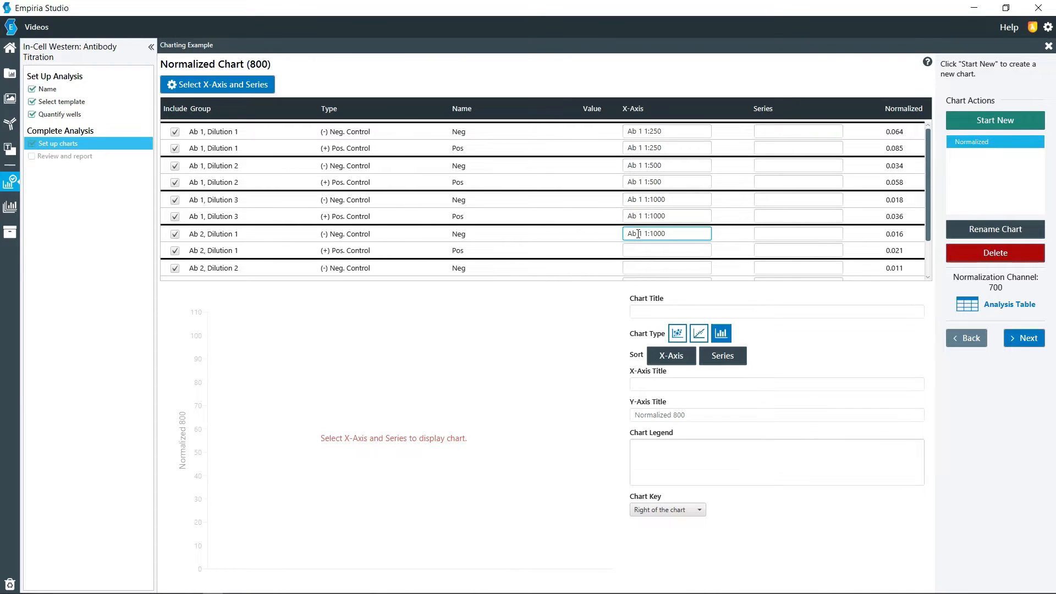
drag(640, 233, 687, 238)
text(2 1:25)
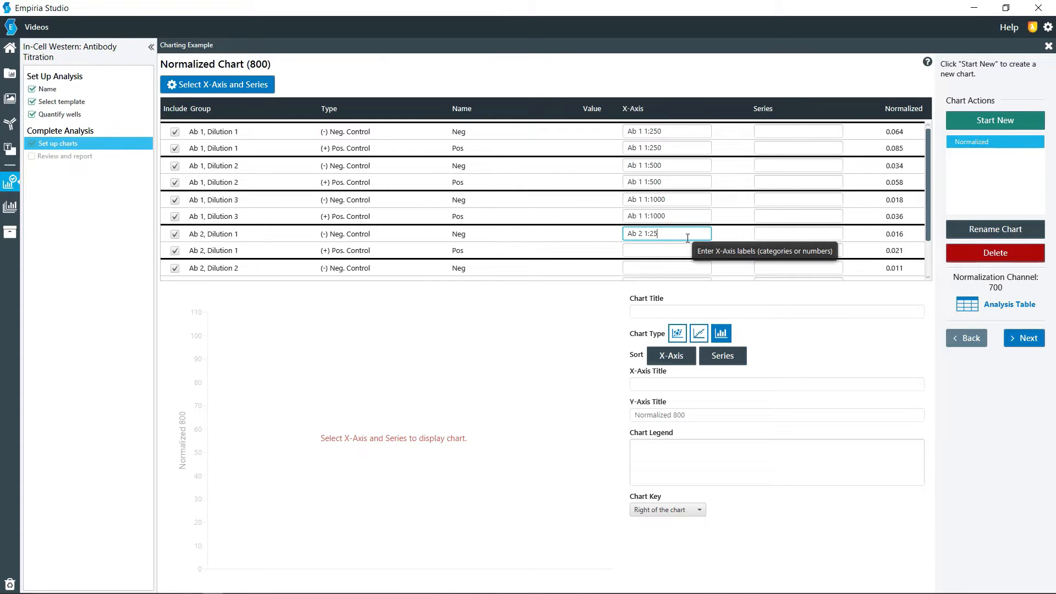
text(0)
drag(684, 236, 614, 234)
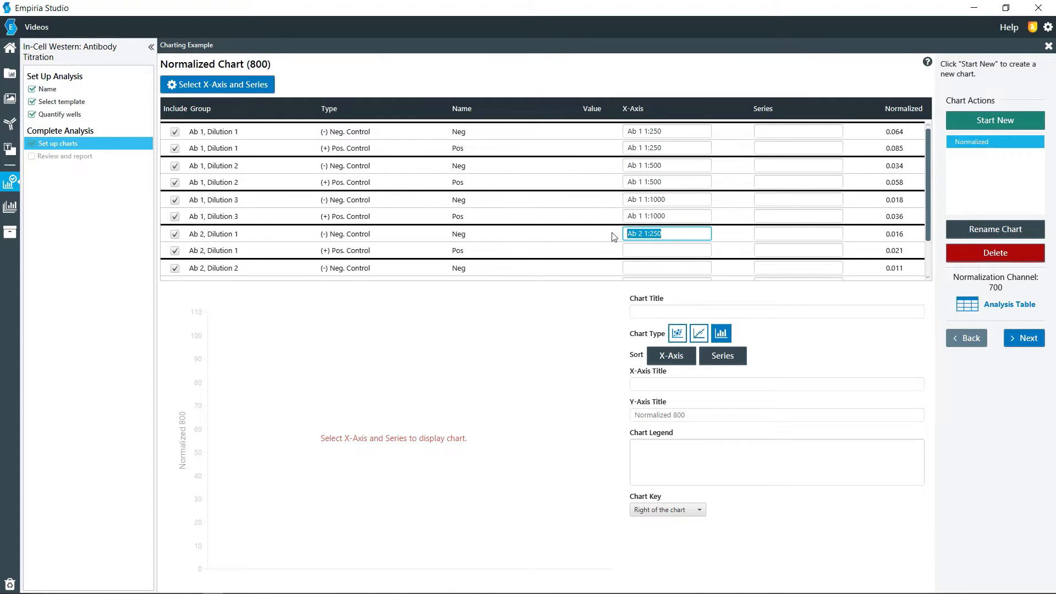
key(ctrl+c)
click(669, 252)
key(ctrl+v)
- Enter the X-axis label "Ab 2 1:500" for both control rows of Ab 2, Dilution 2
click(651, 268)
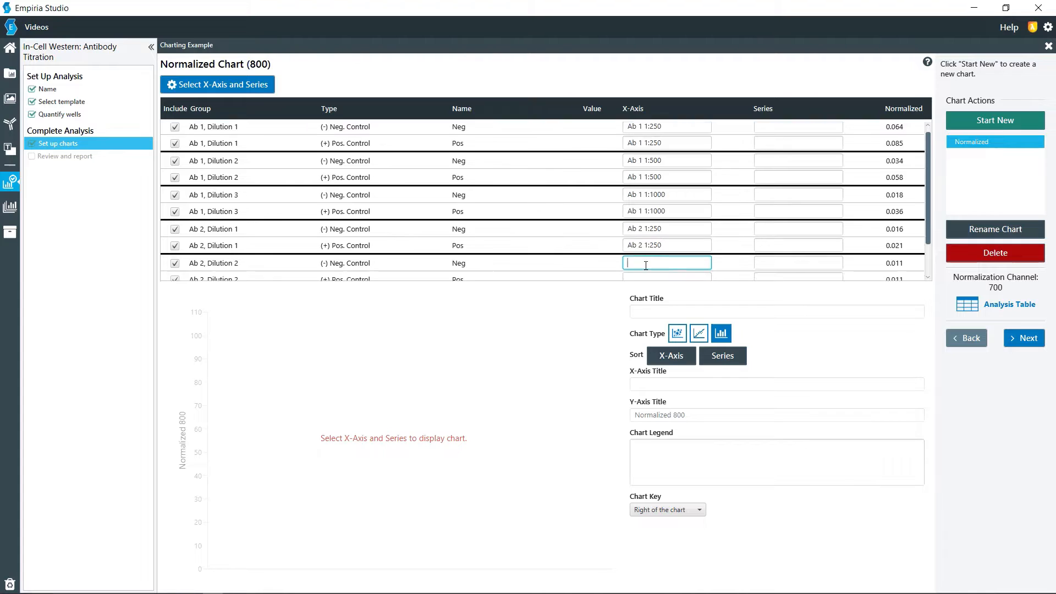
key(ctrl+v)
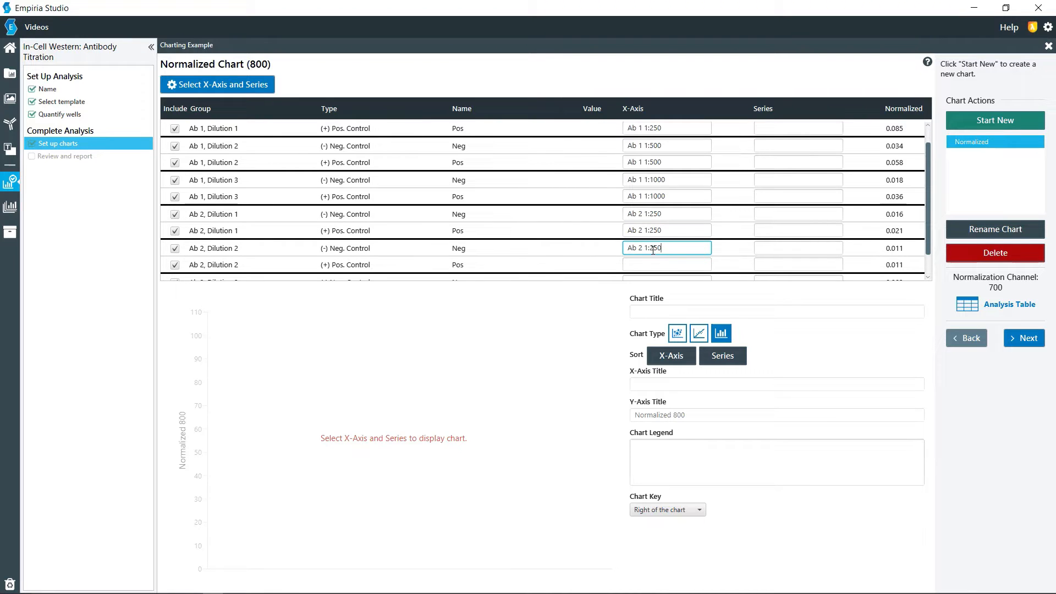
drag(651, 248, 669, 248)
text(500)
drag(660, 248, 621, 248)
key(ctrl+c)
click(658, 263)
key(ctrl+v)
- Enter the X-axis label "Ab 2 1:1000" for both control rows of Ab 2, Dilution 3
scroll(658, 262, down, 1)
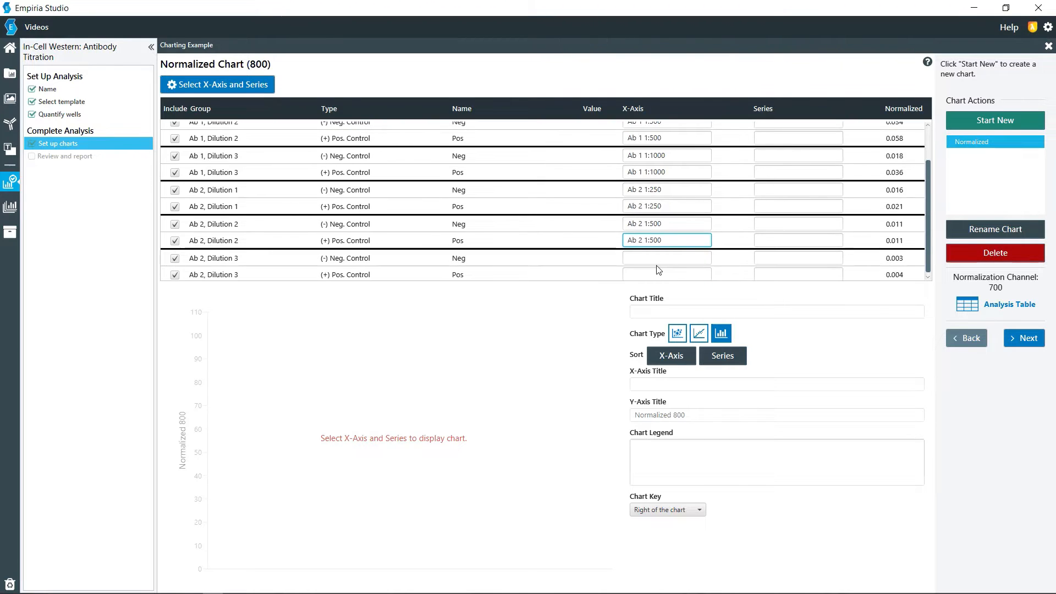
click(660, 258)
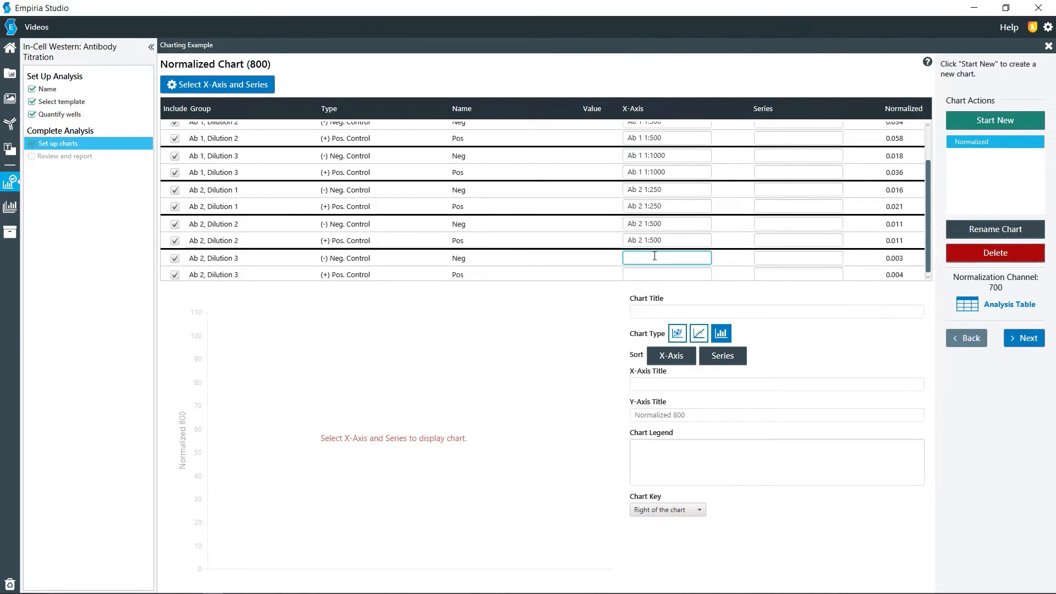
key(ctrl+v)
text(10)
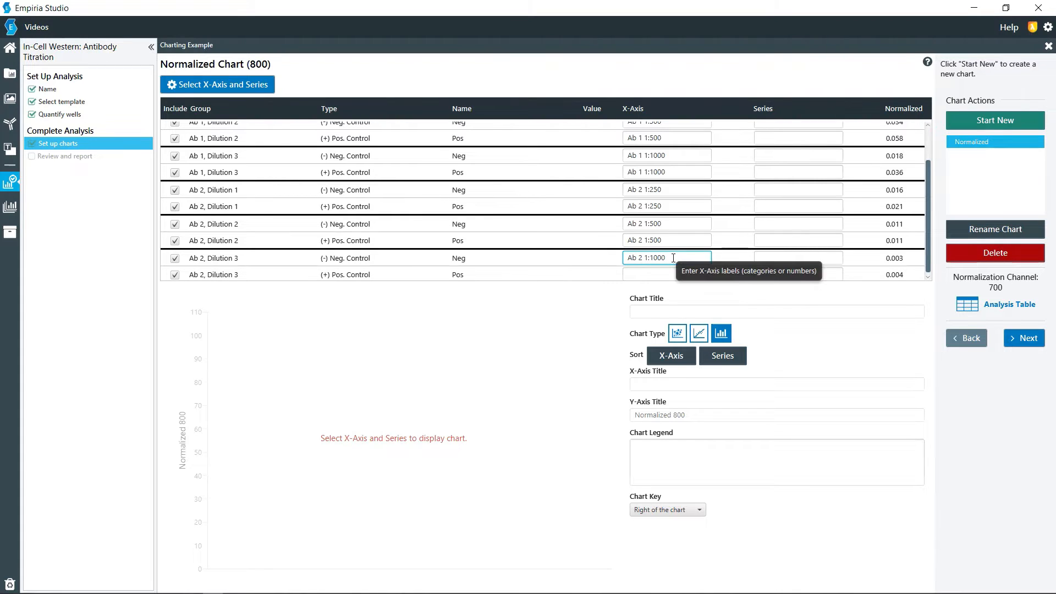
drag(666, 258, 617, 257)
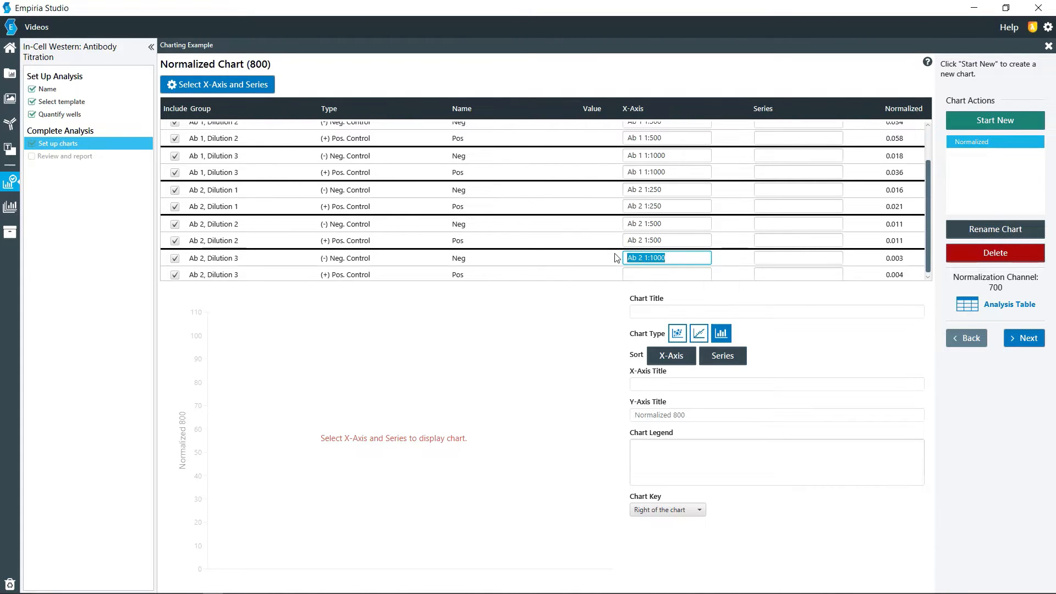
click(635, 273)
- Enter the series label "ERK1 KO" for the negative control row of Ab 1, Dilution 1
scroll(760, 211, up, 3)
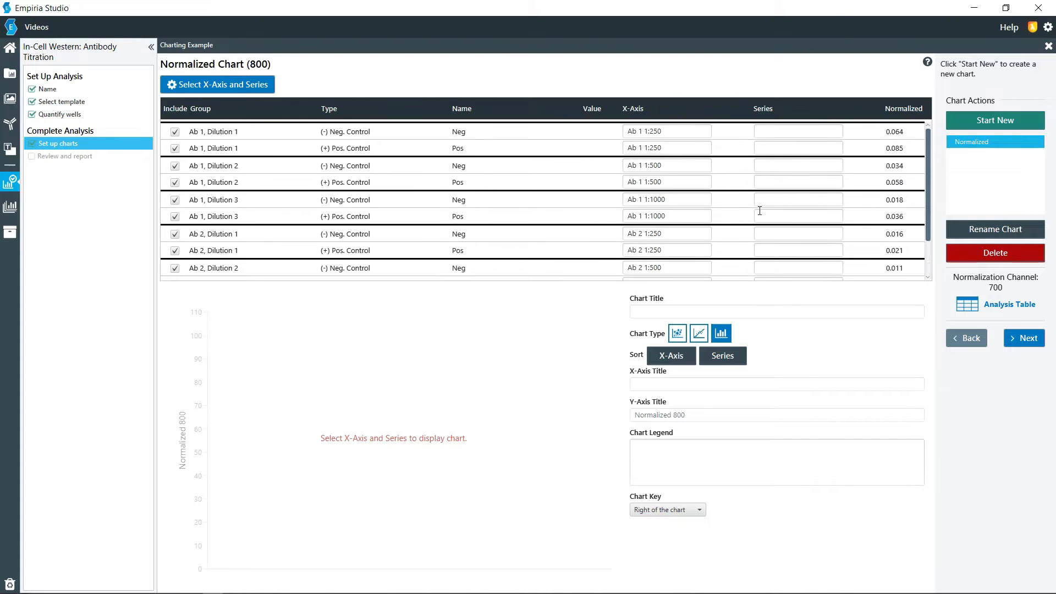
click(774, 132)
text(E)
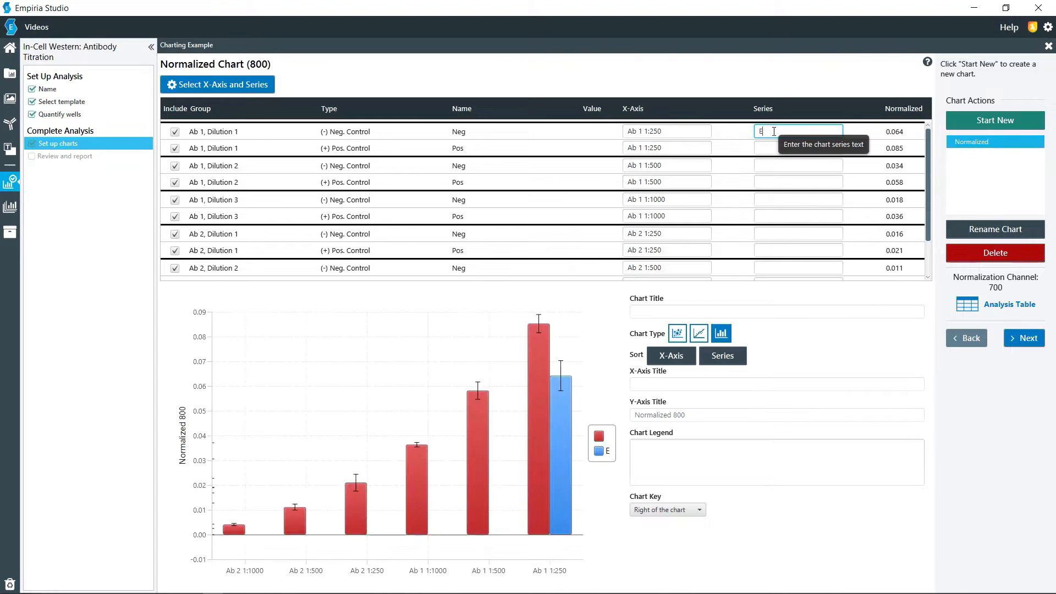
text(RK1?@)
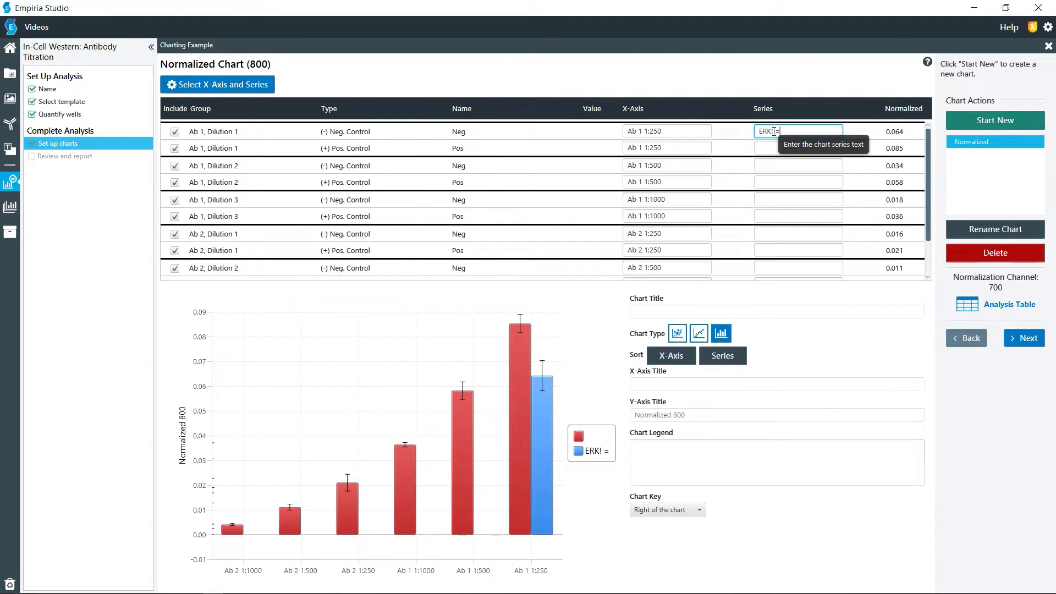
key(BackSpace)
key(BackSpace)
key(BackSpace)
text(1 KO)
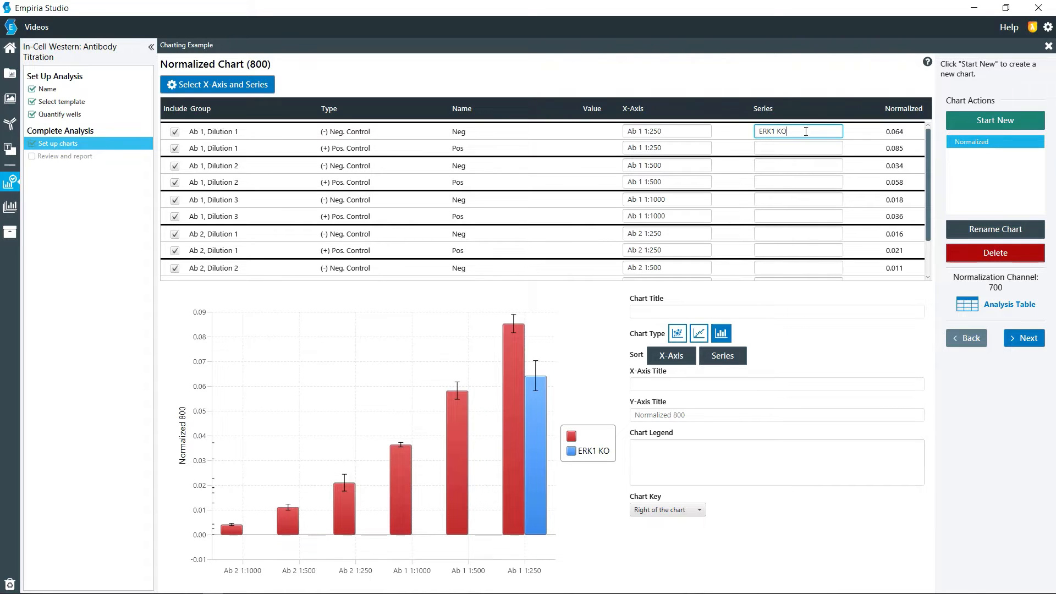
- Copy the "ERK1 KO" series label to both control rows of Ab 1, Dilution 2 and the positive control row of Ab 1, Dilution 3
drag(806, 131, 746, 132)
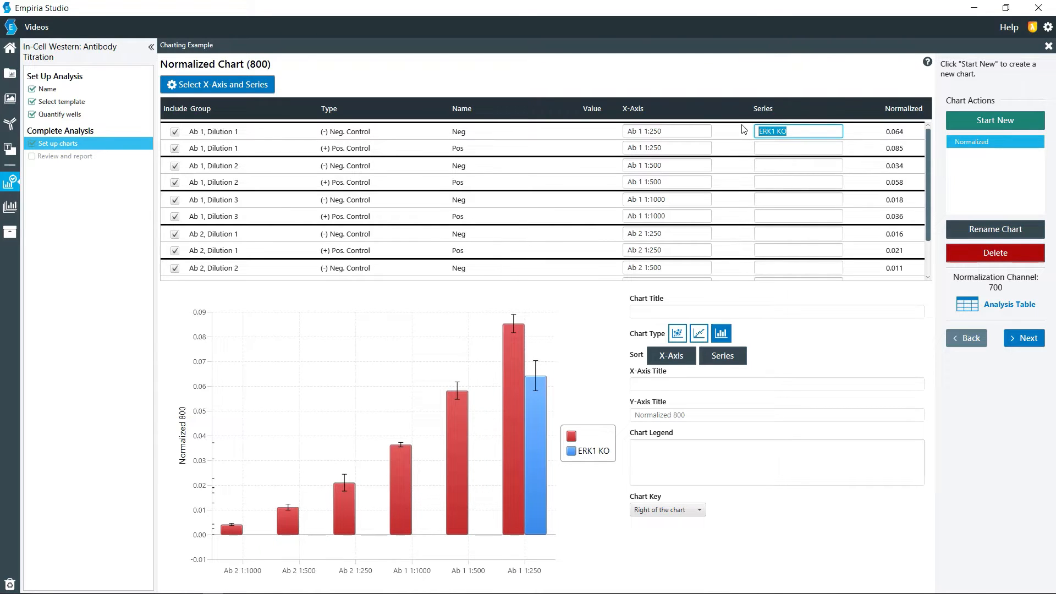
key(ctrl+c)
click(764, 165)
key(ctrl+v)
click(767, 182)
key(ctrl+v)
click(772, 216)
key(ctrl+v)
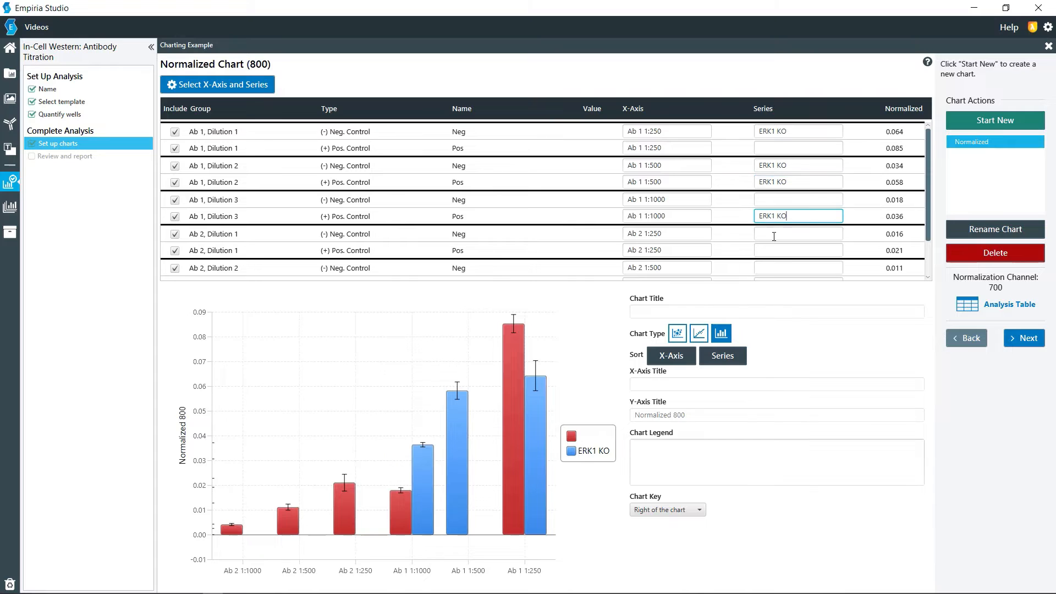
- Clear the series labels from the positive control rows of Ab 1, Dilutions 2 and 3, and enter "ERK1 KO" for the Dilution 3 negative control
click(772, 251)
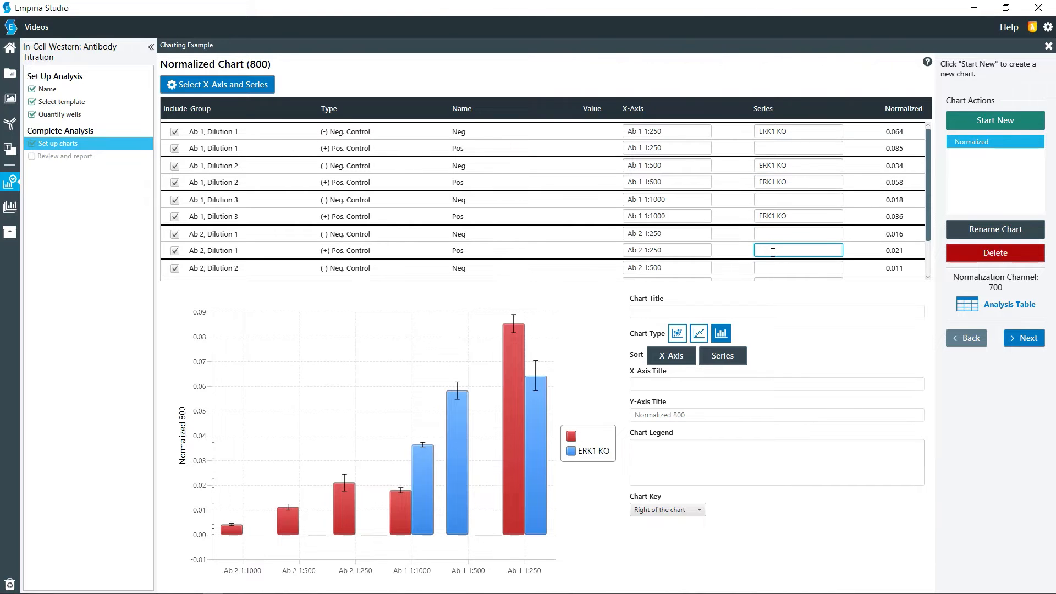
drag(787, 185, 750, 183)
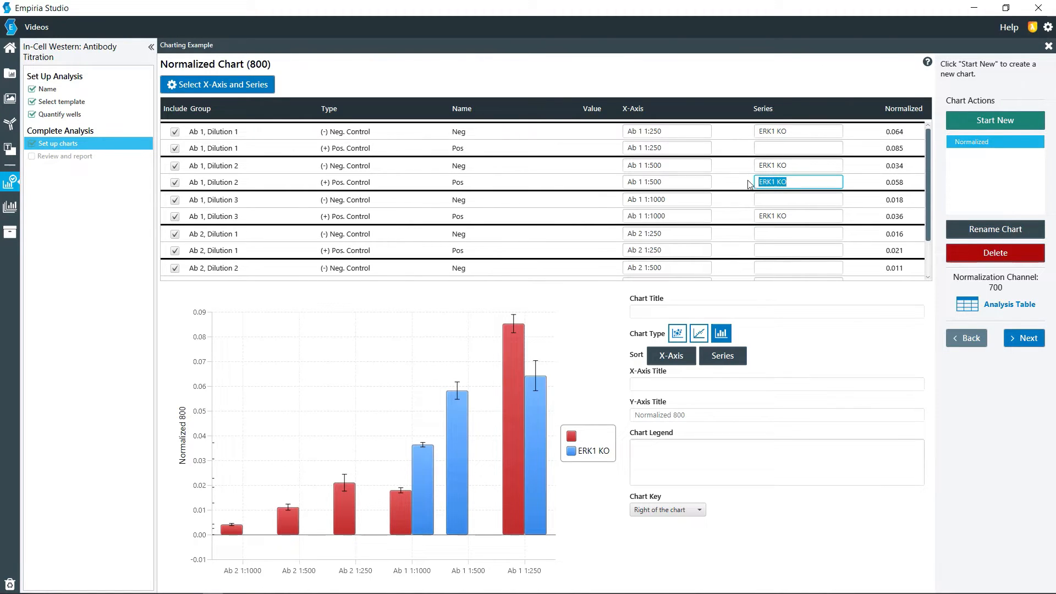
key(BackSpace)
click(776, 200)
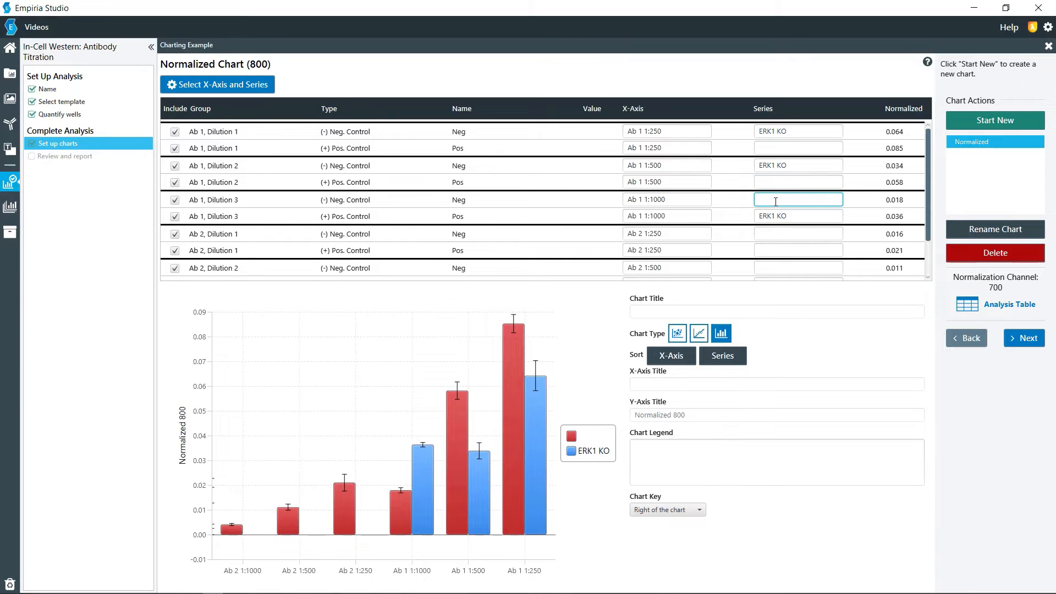
key(ctrl+v)
drag(791, 215, 729, 217)
key(BackSpace)
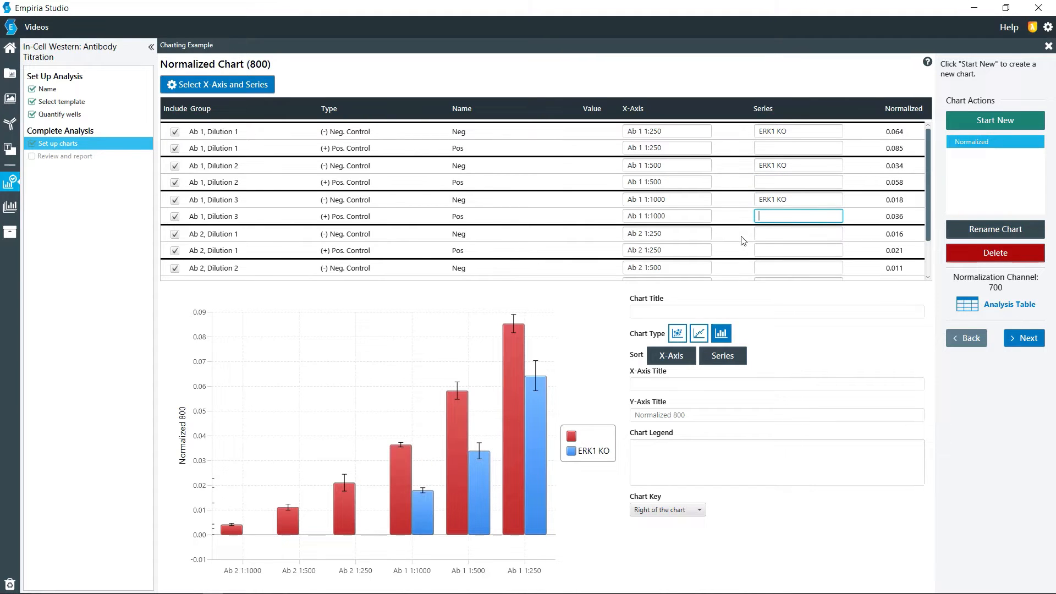
- Copy the series label "ERK1 KO" to the negative control rows of Ab 2, Dilutions 1, 2 and 3
click(773, 234)
key(ctrl+v)
click(775, 268)
key(ctrl+v)
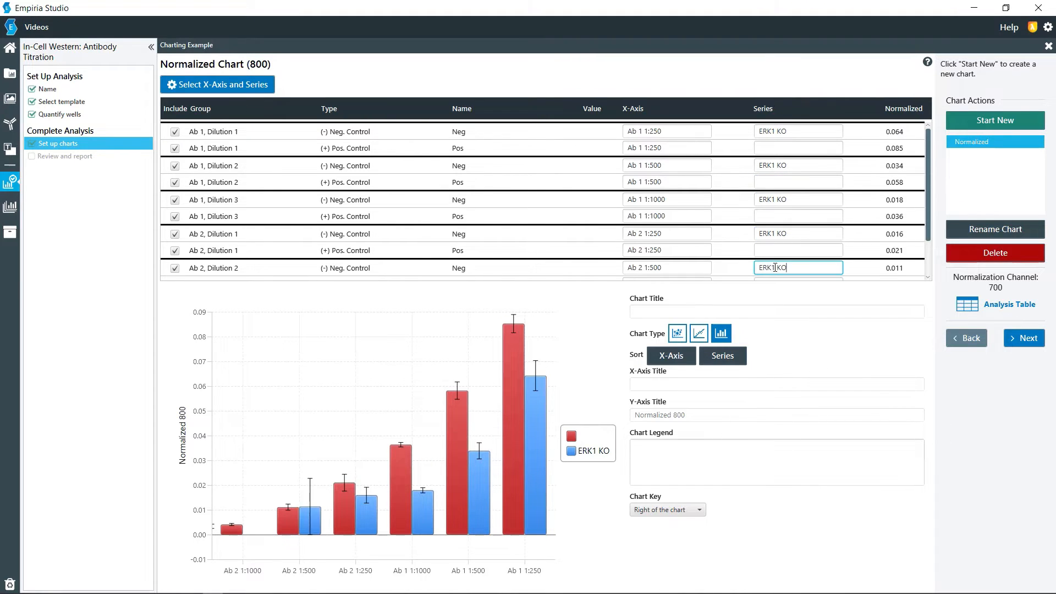
scroll(777, 263, down, 2)
click(784, 260)
key(ctrl+v)
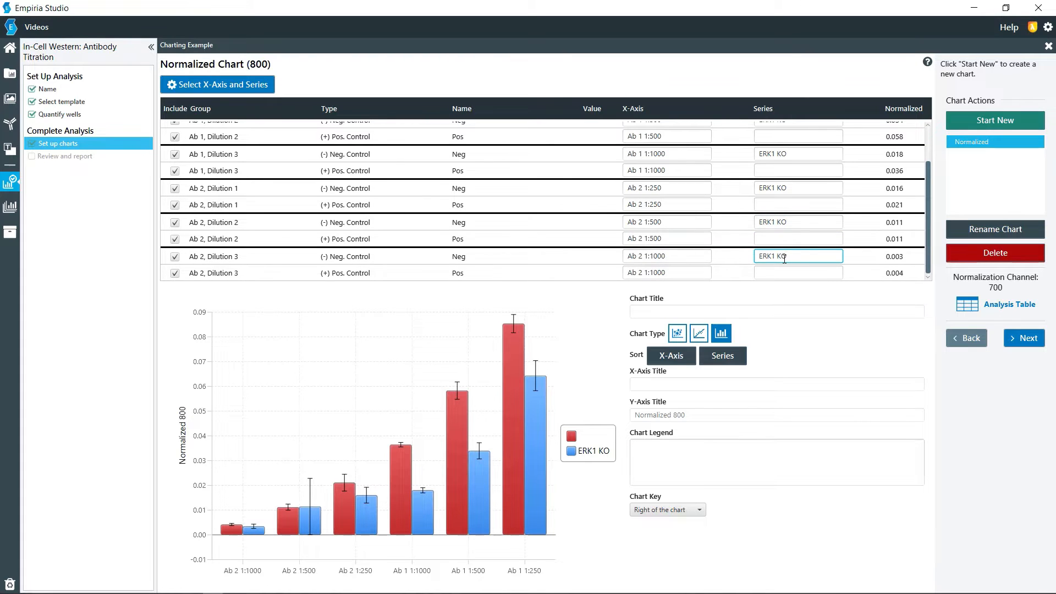
- Enter the series label "WT" for the positive control rows of Ab 1, Dilutions 1, 2 and 3
scroll(784, 259, up, 2)
click(782, 148)
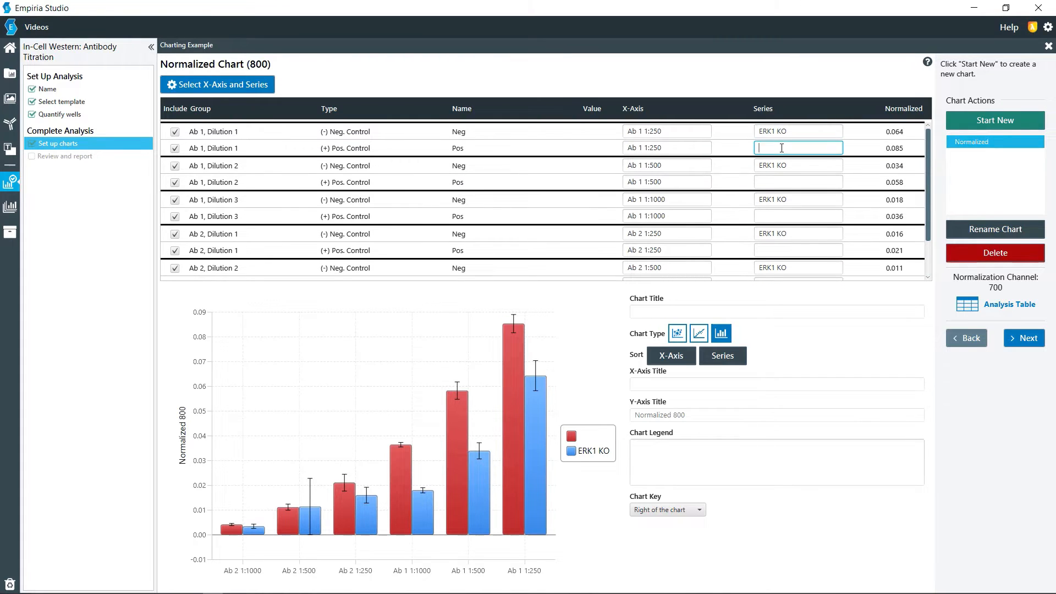
text(WT)
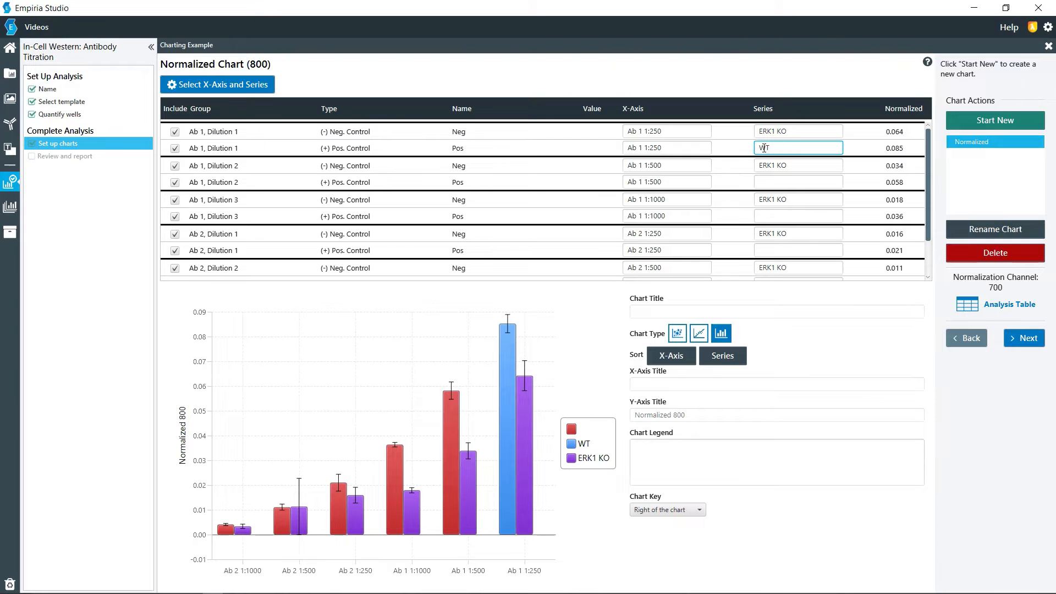
double_click(764, 149)
key(BackSpace)
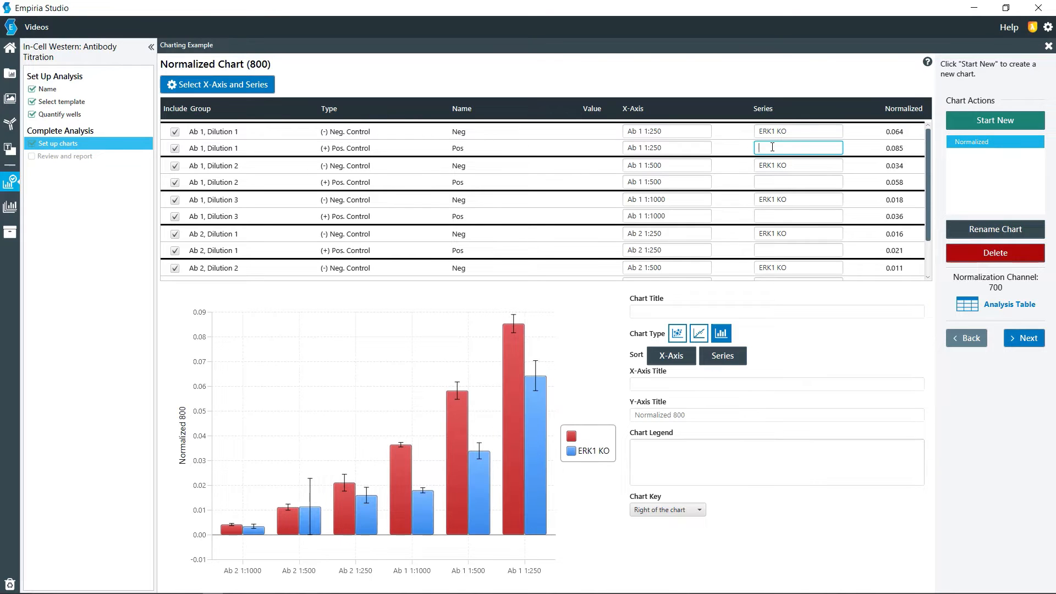
text(WT)
click(778, 184)
text(WT)
click(778, 216)
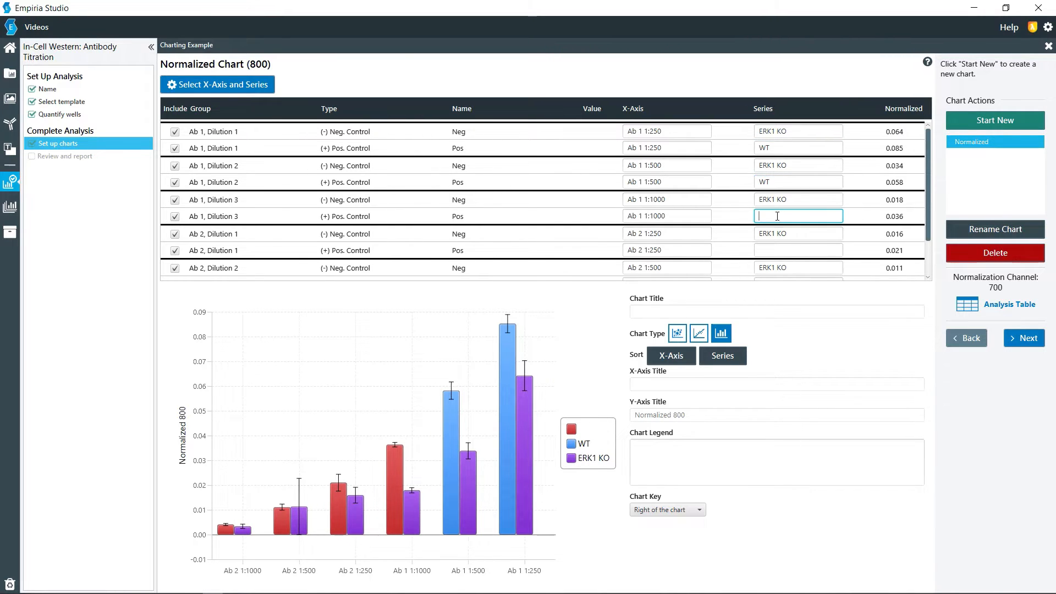
text(WT)
- Enter the series label "WT" for the positive control rows of Ab 2, Dilutions 1, 2 and 3
click(784, 251)
text(WT)
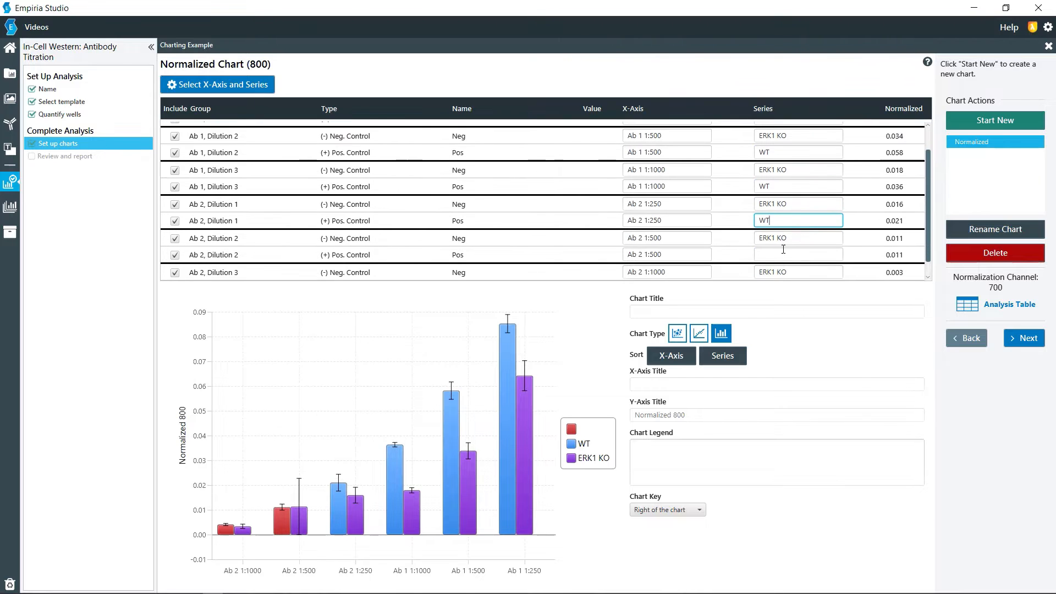
scroll(784, 250, down, 2)
click(782, 239)
text(WT)
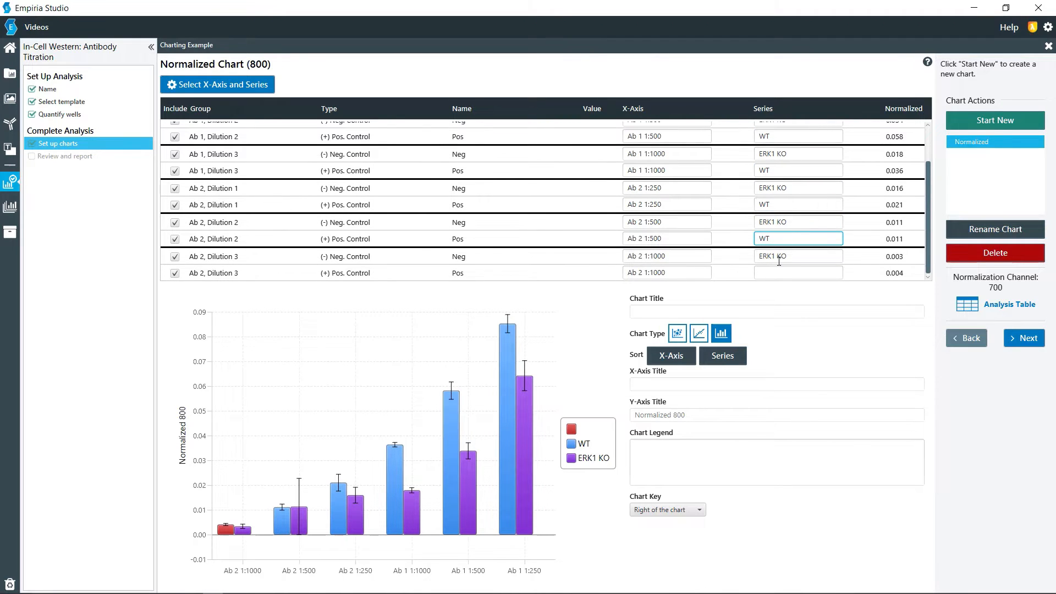
click(782, 273)
text(WT)
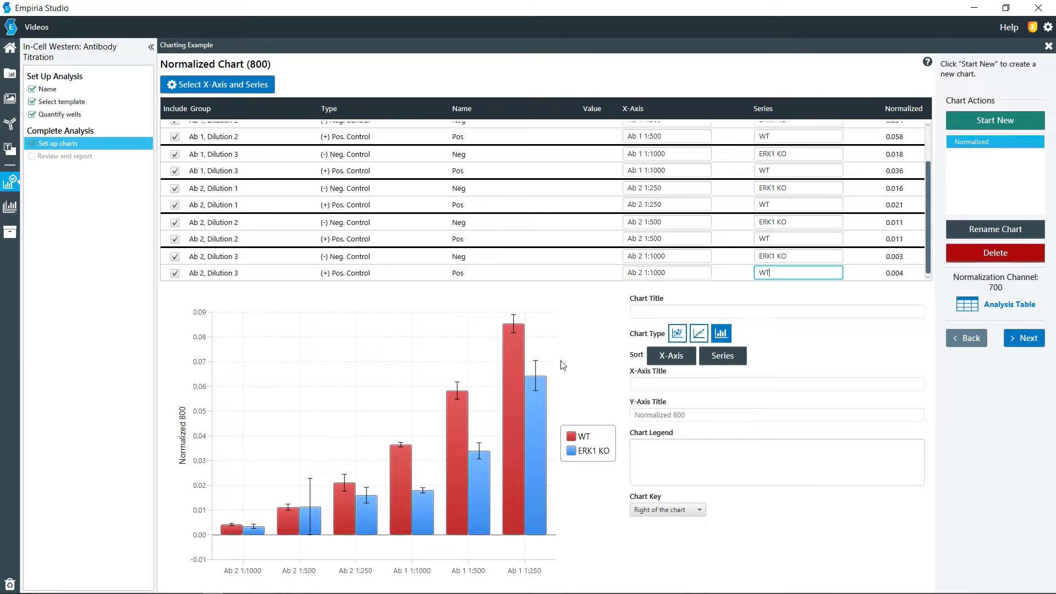
- Preview the normalized data as a scatter plot and a line plot, and return to the bar chart
click(678, 334)
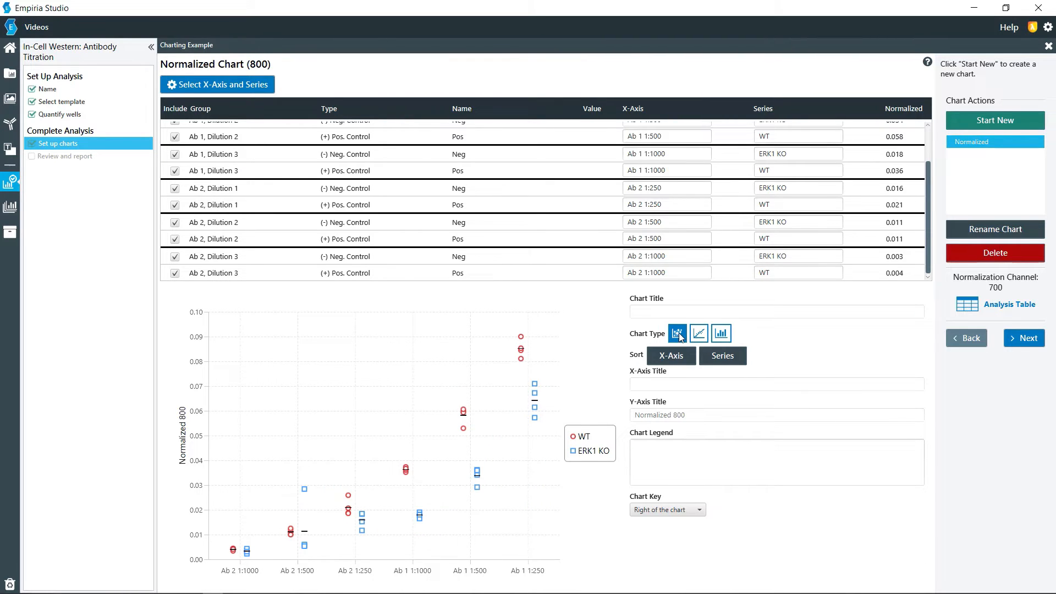
click(698, 335)
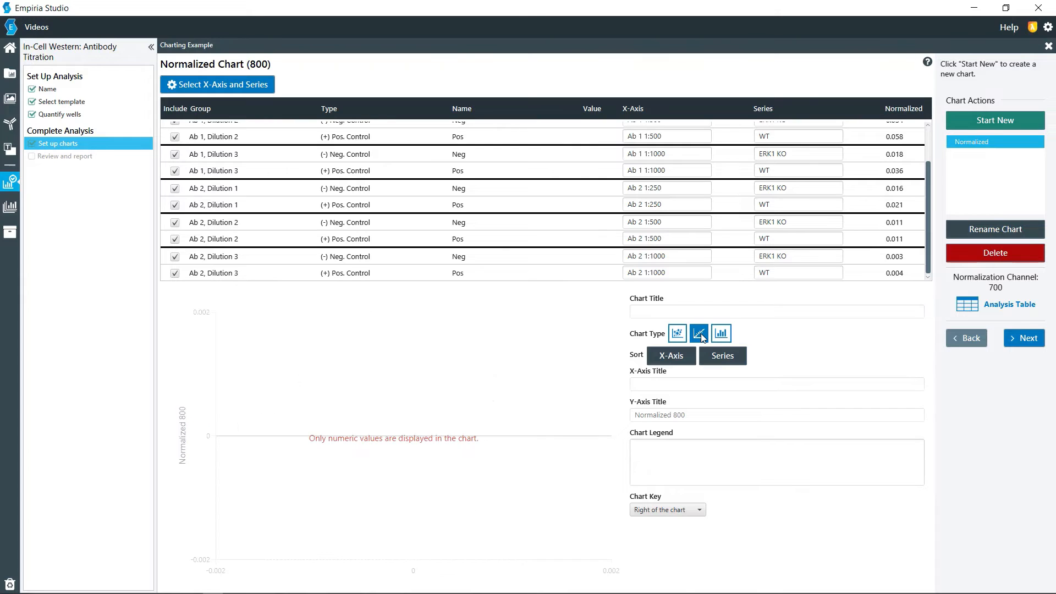
click(722, 334)
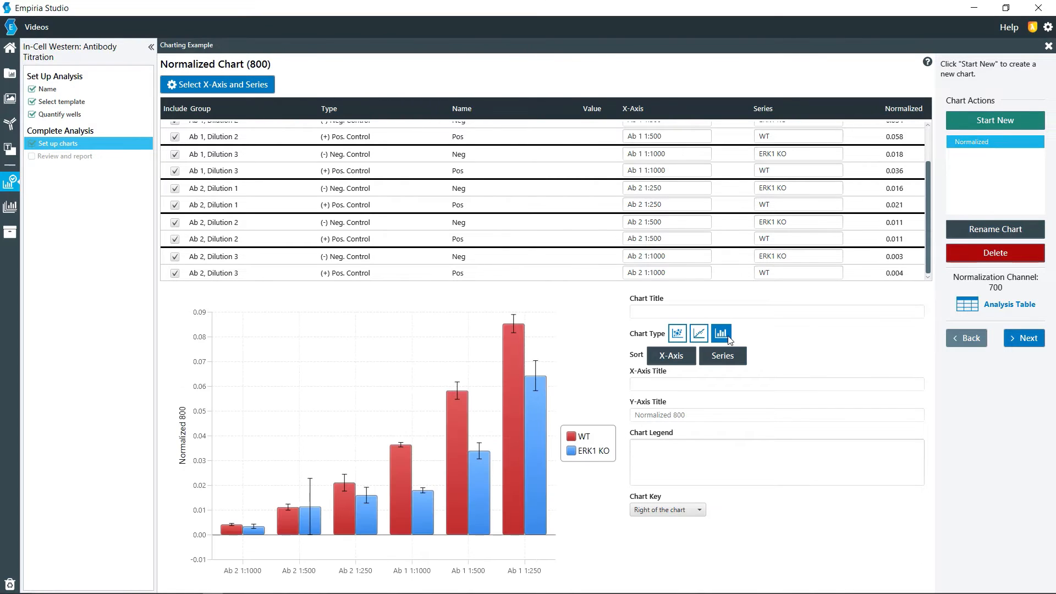
- Reorder the X-axis data as Ab 1 1:250, 1:500, 1:1000, followed by Ab 2 1:250, 1:500, 1:1000
click(673, 358)
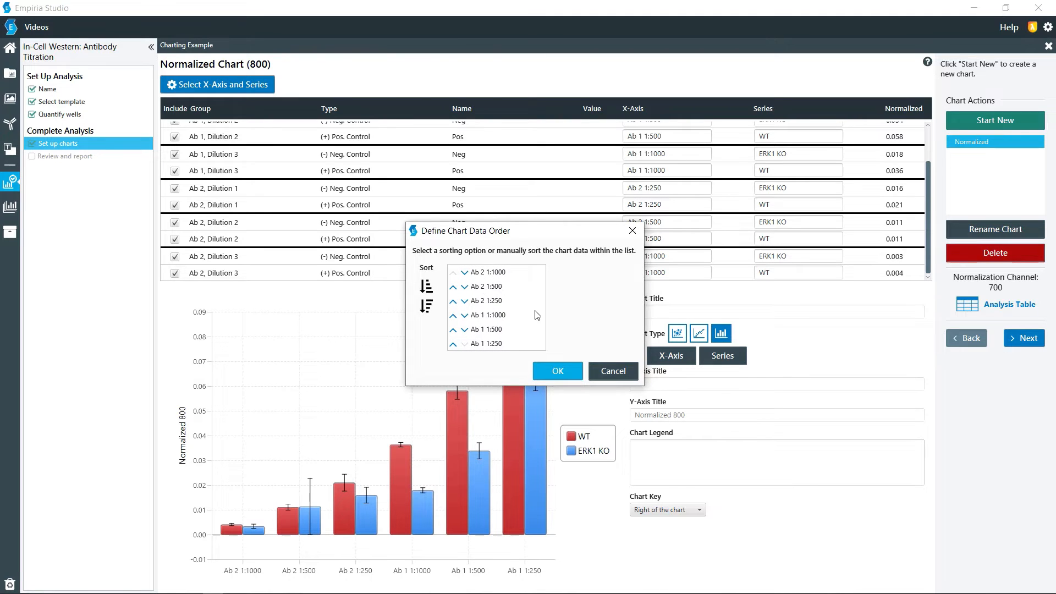
click(453, 345)
click(453, 330)
click(453, 301)
click(453, 344)
click(453, 329)
click(452, 315)
click(453, 301)
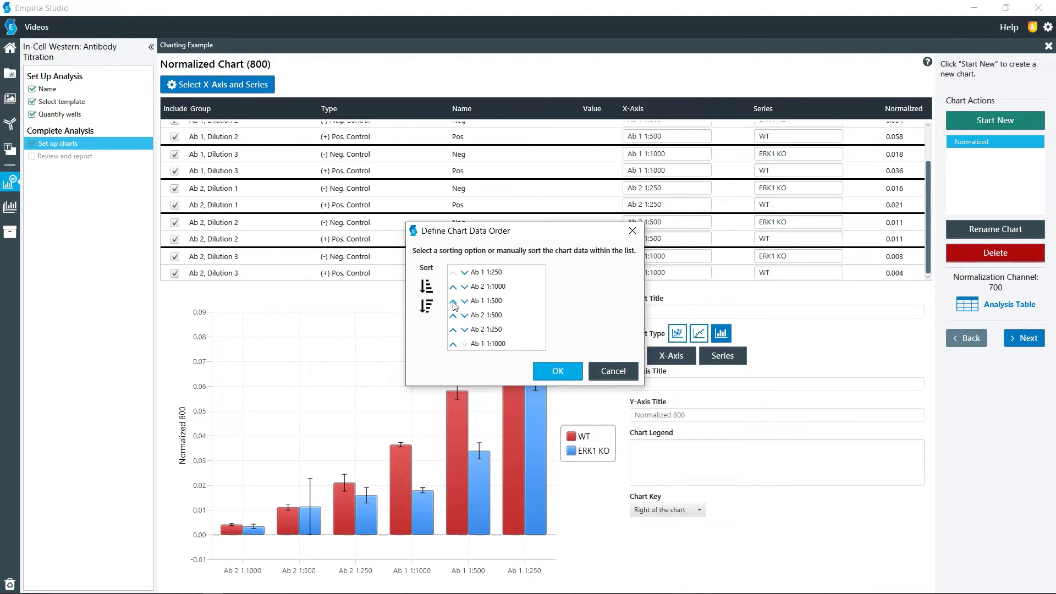
click(452, 344)
click(453, 330)
click(452, 316)
click(454, 343)
click(453, 331)
click(557, 369)
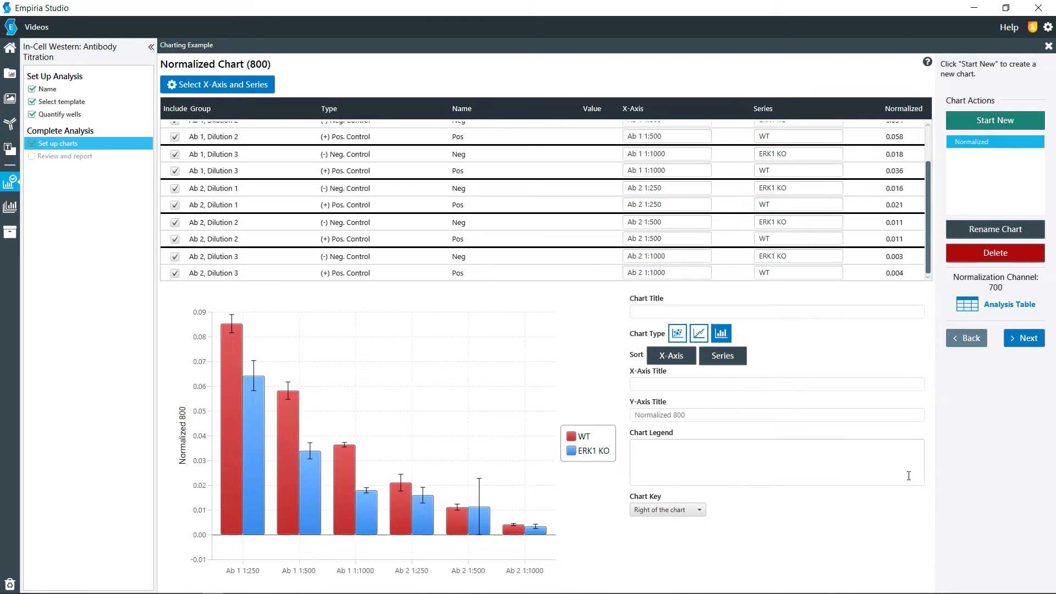
- Save the Normalized chart and start a Fold Change chart named "Fold Change" for channel 800, using the current chart settings
click(995, 128)
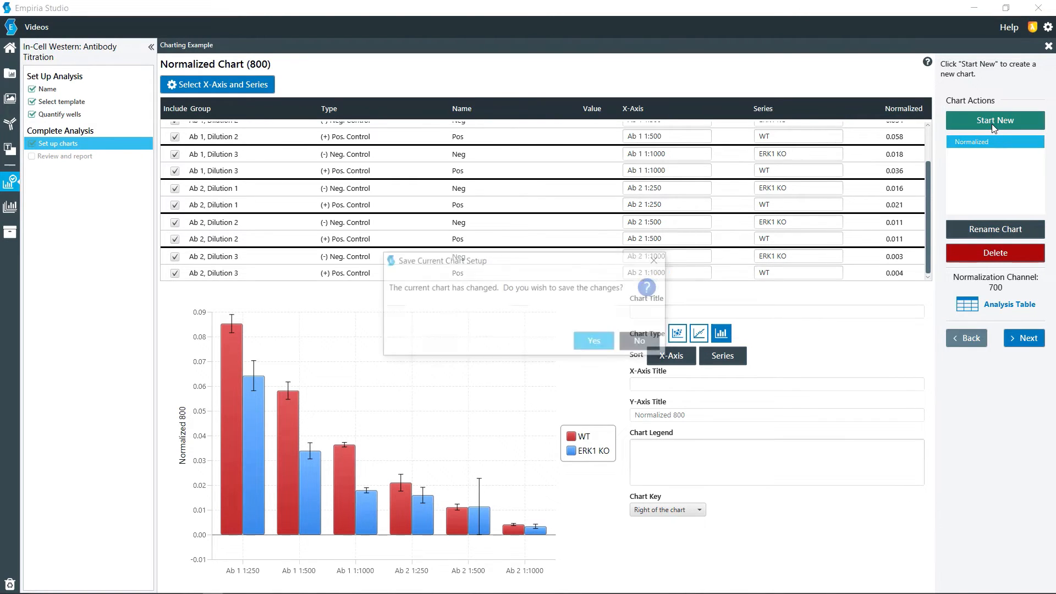
click(600, 346)
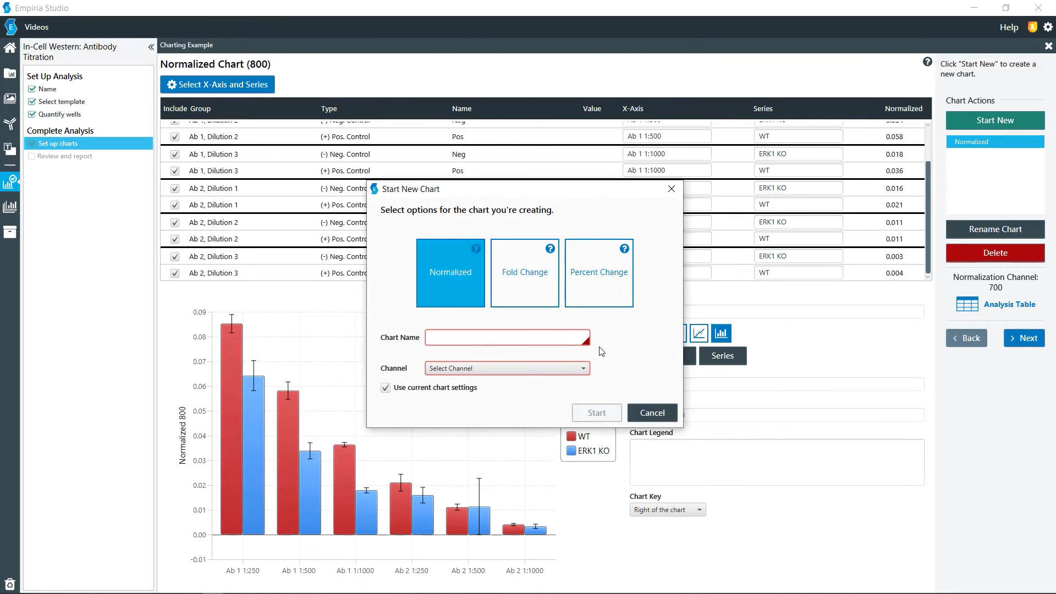
click(540, 288)
click(485, 334)
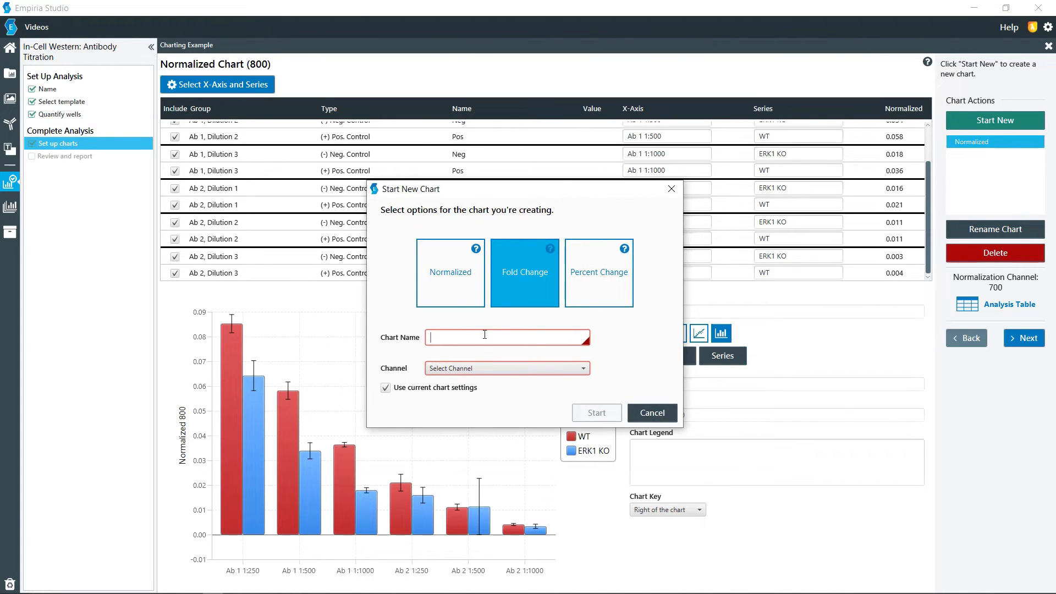
text(Fold Change)
click(477, 368)
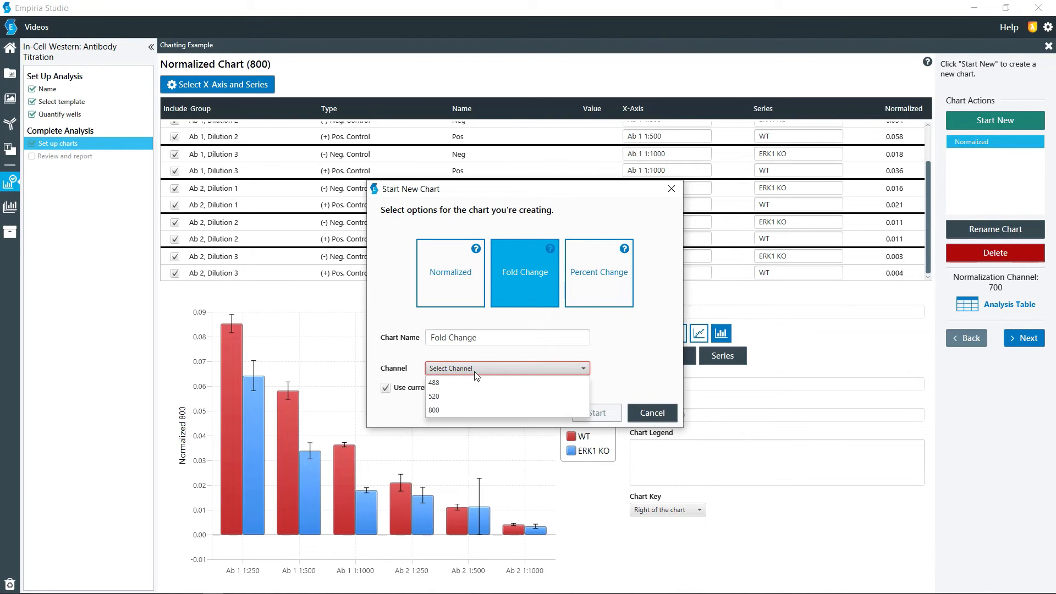
click(460, 410)
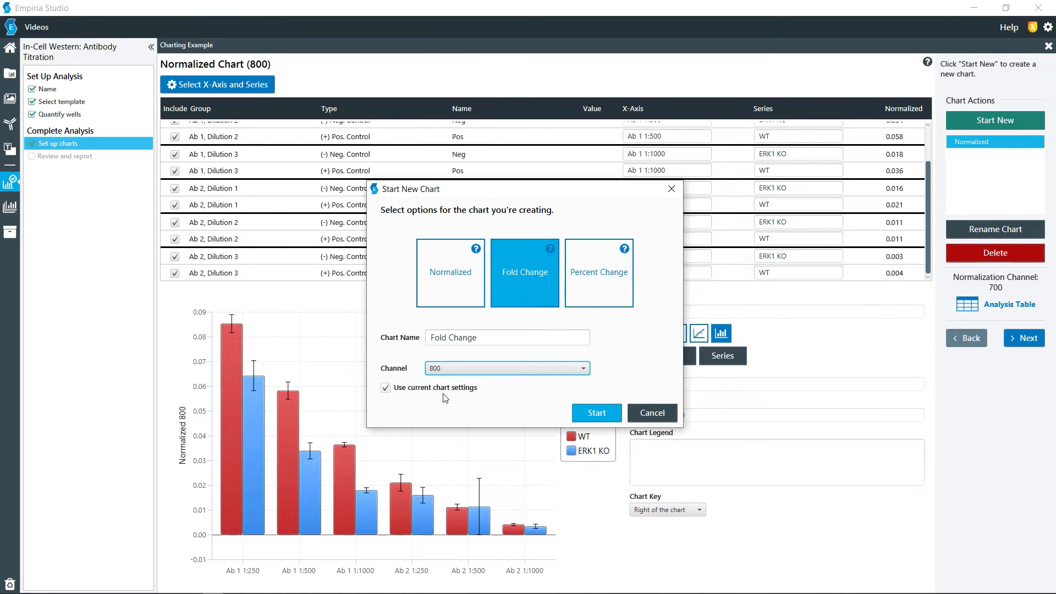
click(593, 412)
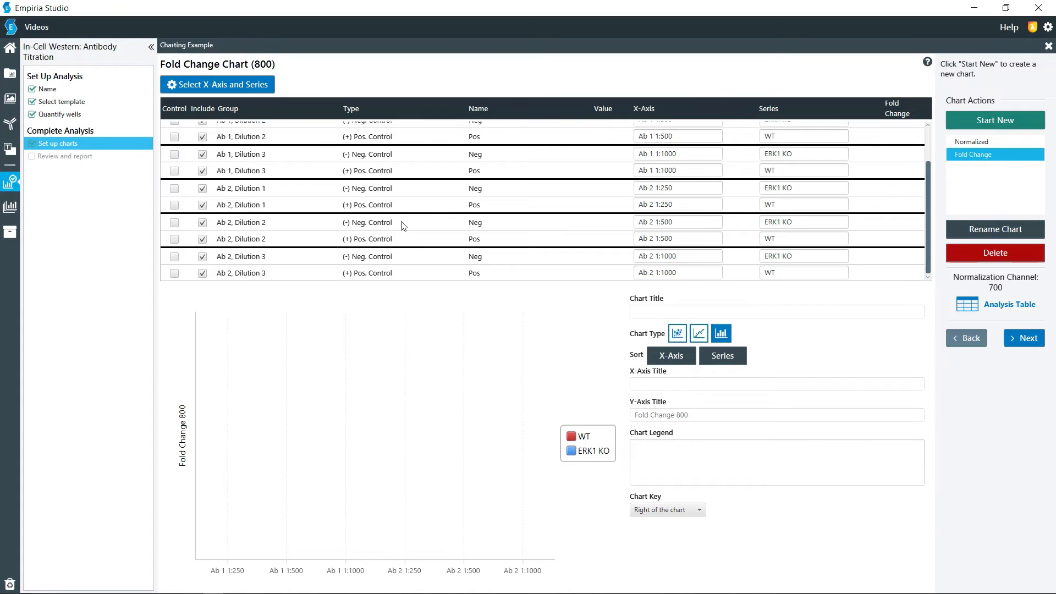
- Mark the negative control row of every Ab 1 and Ab 2 dilution as the control for the Fold Change chart
scroll(403, 225, up, 1)
scroll(403, 225, up, 1)
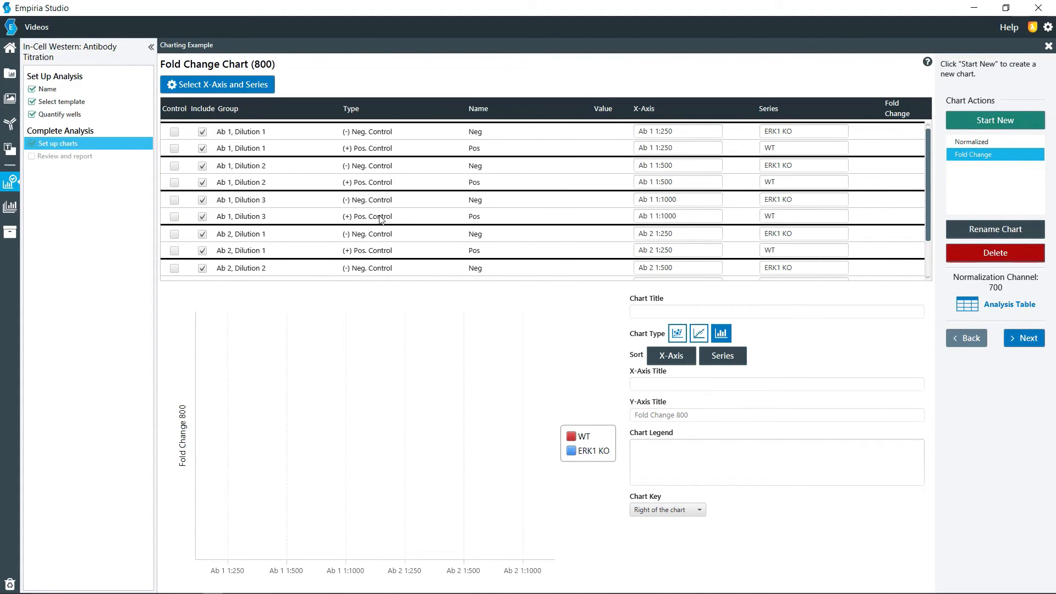
click(173, 132)
click(174, 165)
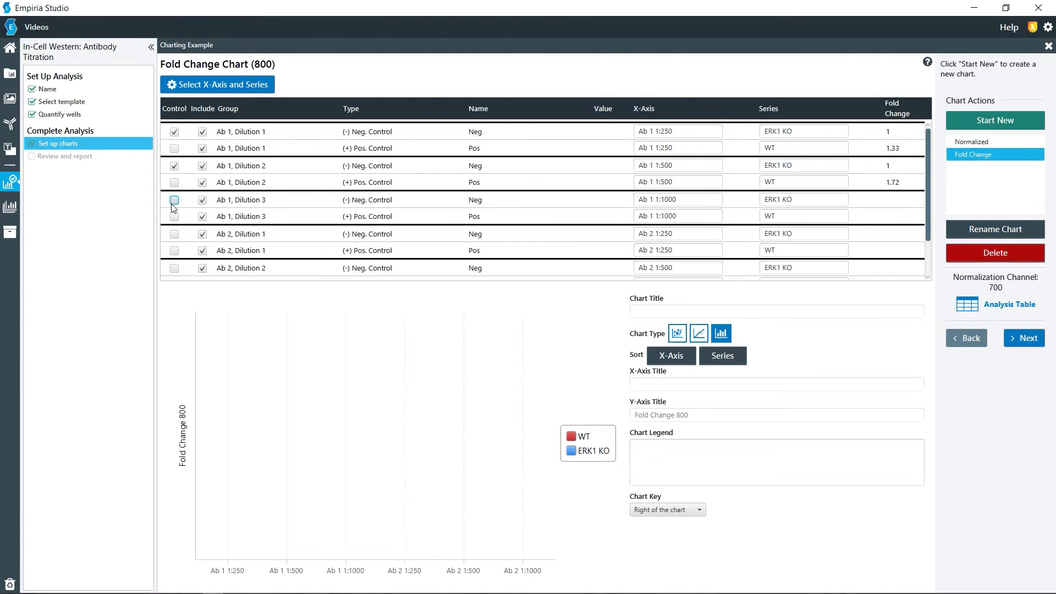
click(173, 200)
click(173, 234)
click(174, 268)
scroll(183, 267, down, 1)
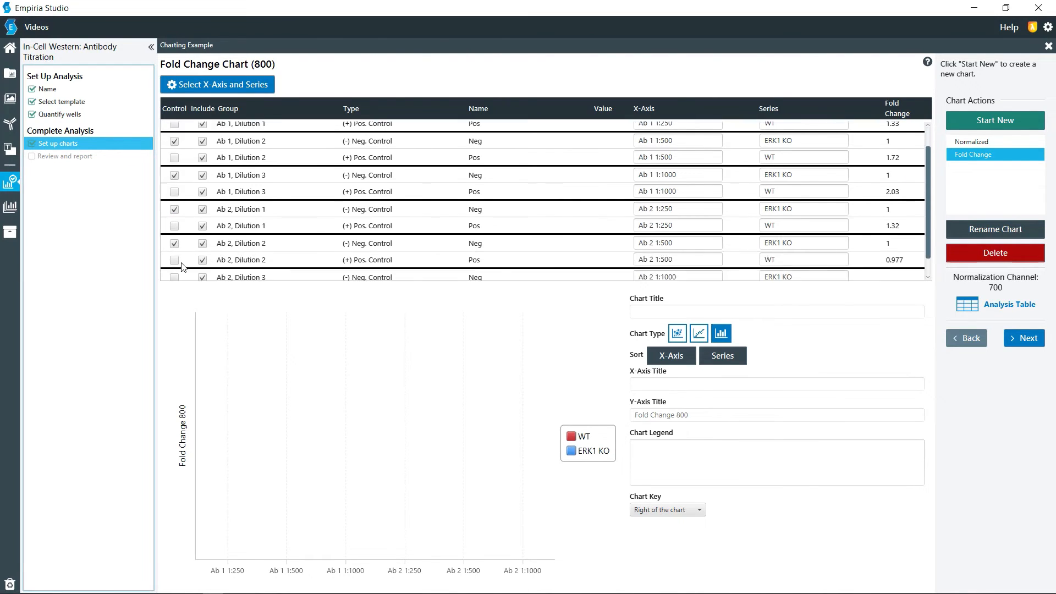
scroll(183, 267, down, 1)
click(174, 256)
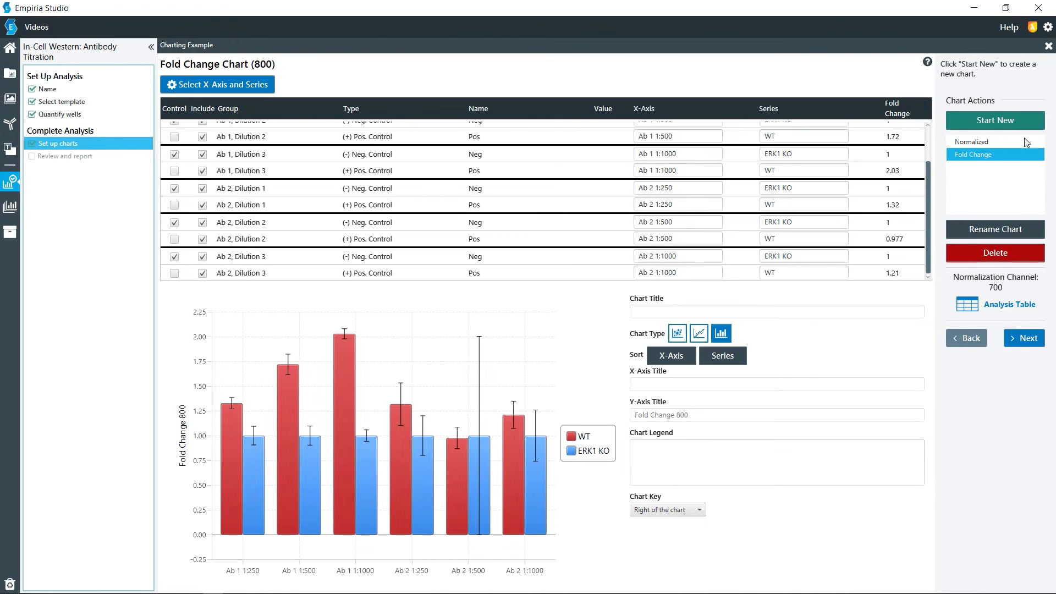
- Save the Fold Change chart and start a Percent Change chart named "% Change" for channel 800, using the current chart settings
click(1012, 120)
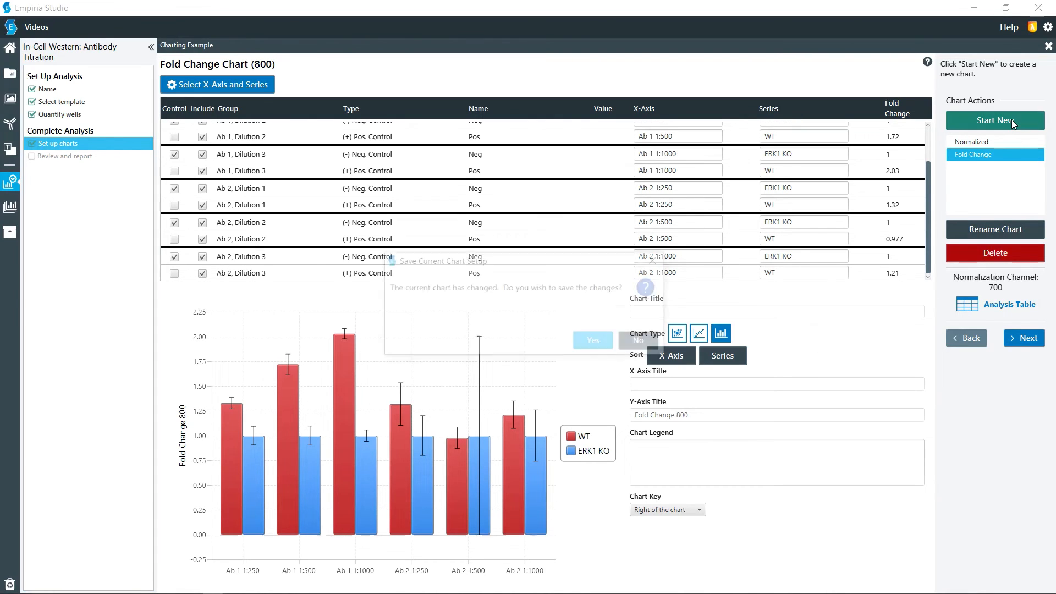
click(598, 341)
click(600, 278)
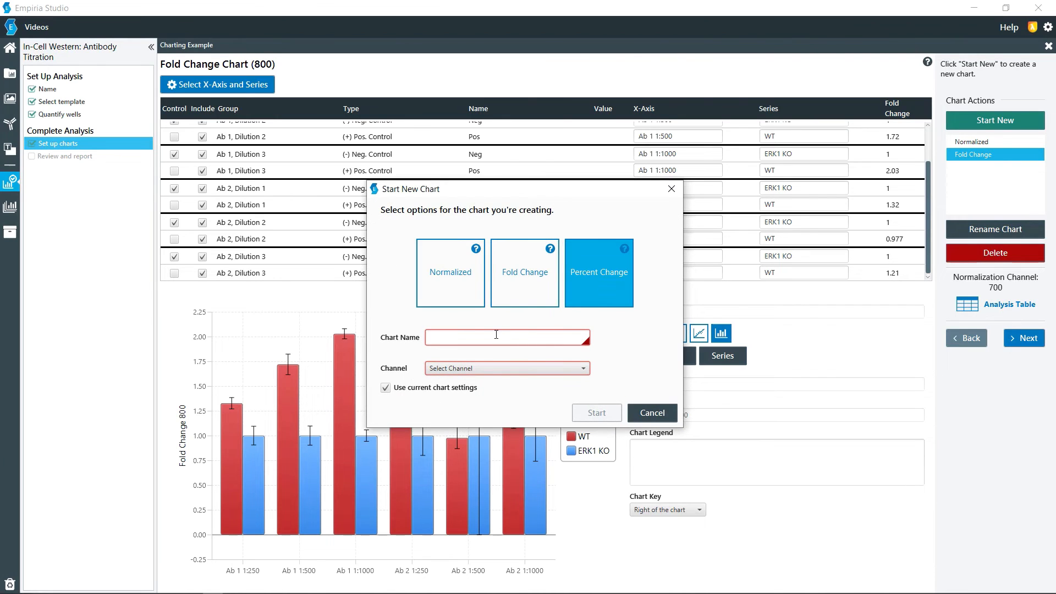
text(% Change)
click(484, 368)
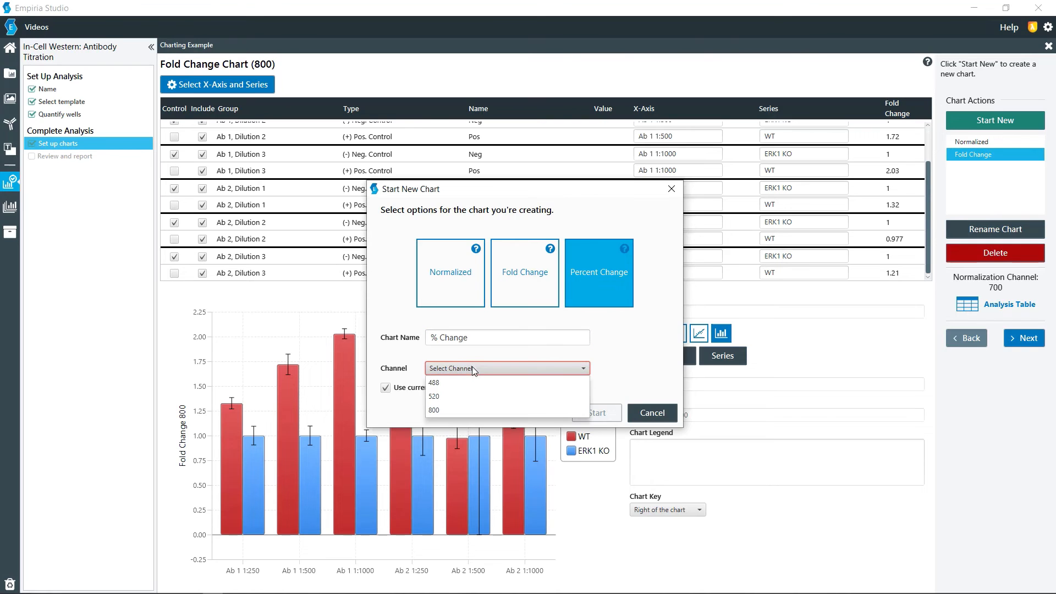
click(471, 411)
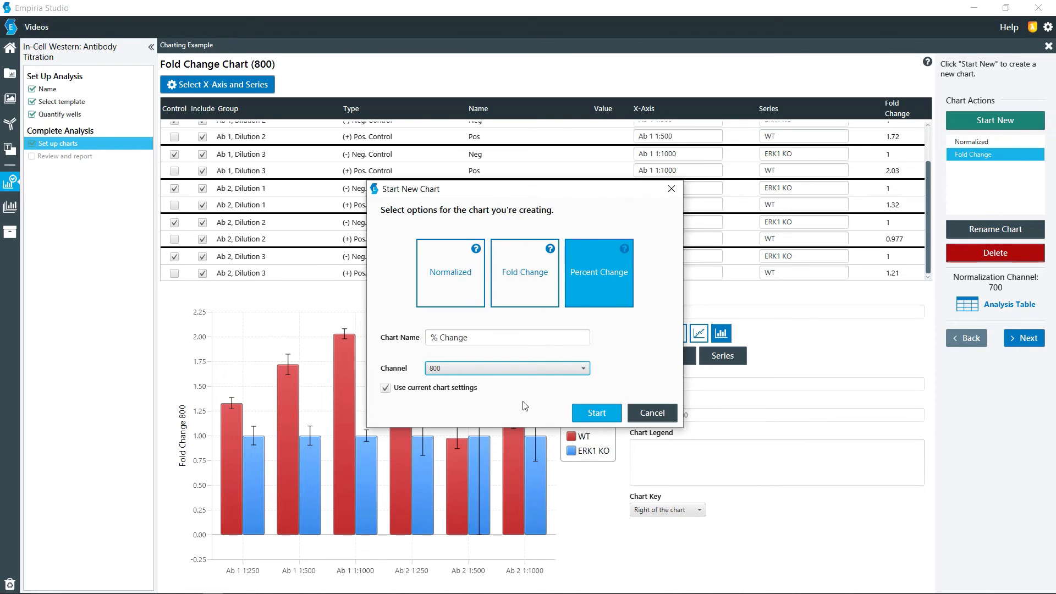
click(611, 415)
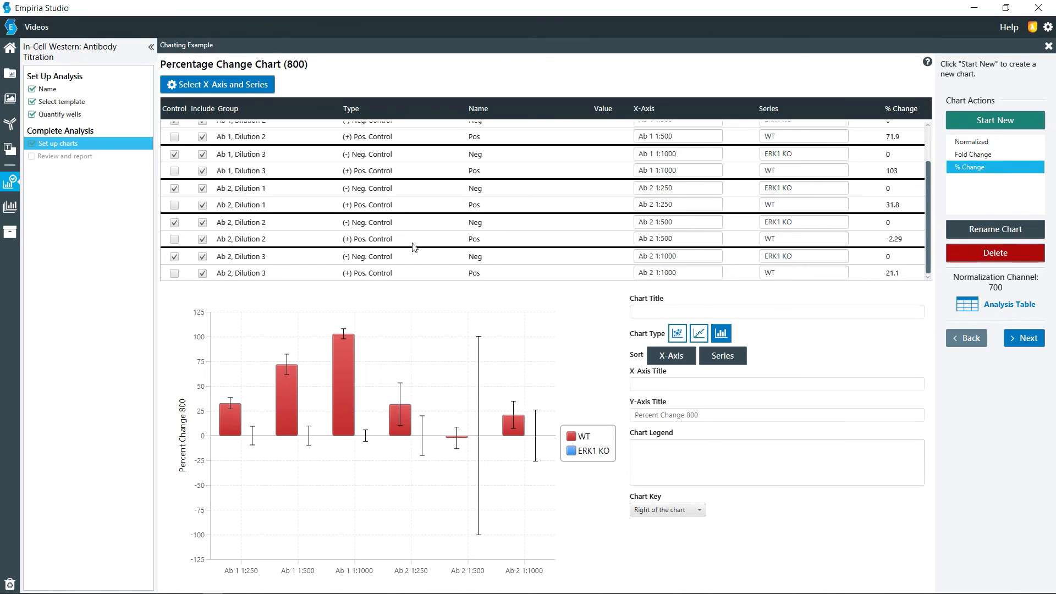
scroll(292, 219, up, 2)
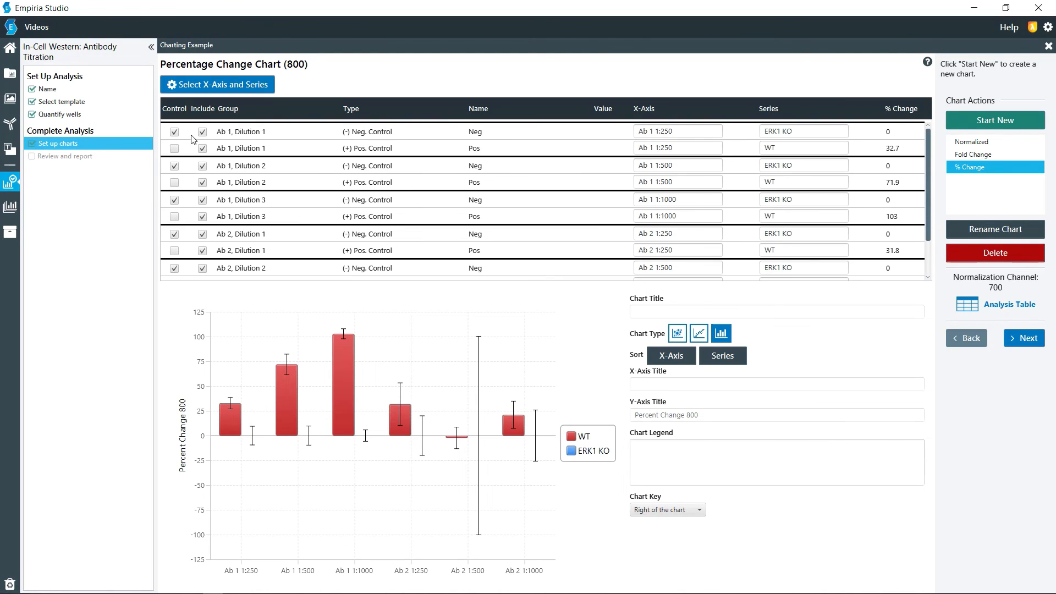